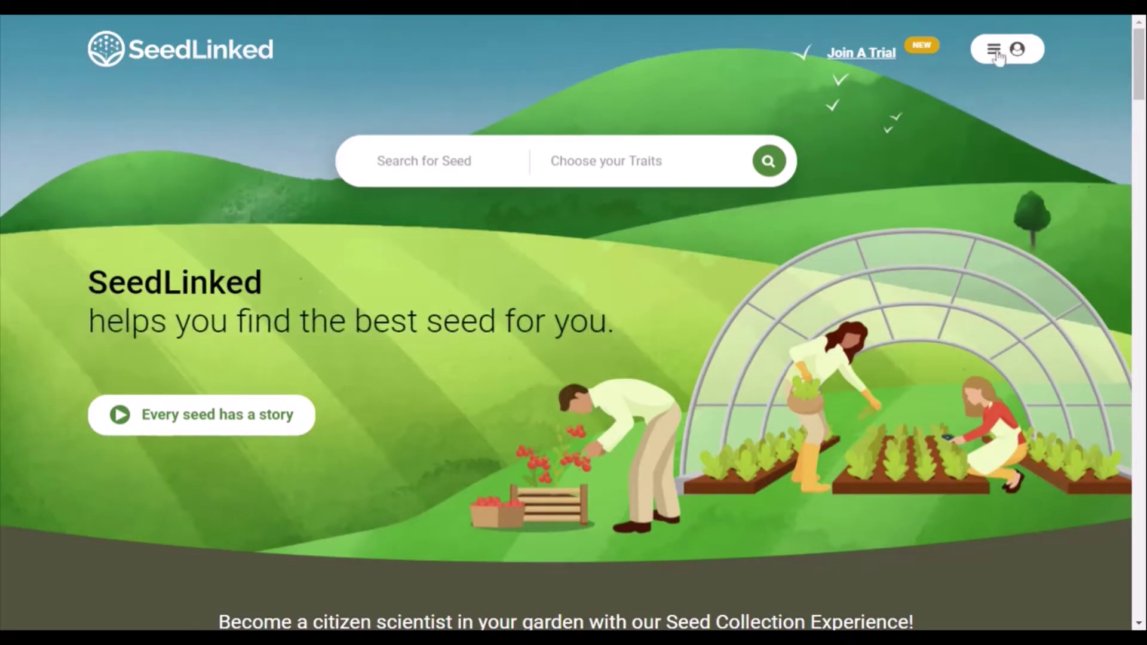
Step: Log in and filter the Track tab's plantings to Tomato, listing 2021 Beefsteak Tomatoes
left_click(997, 53)
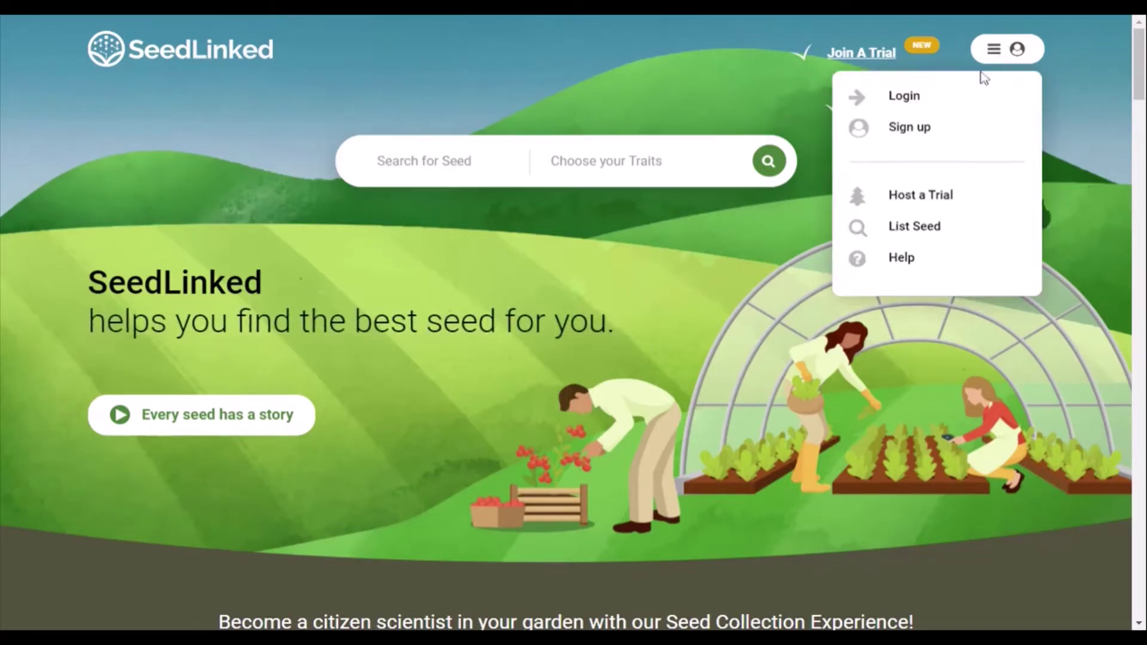
left_click(902, 99)
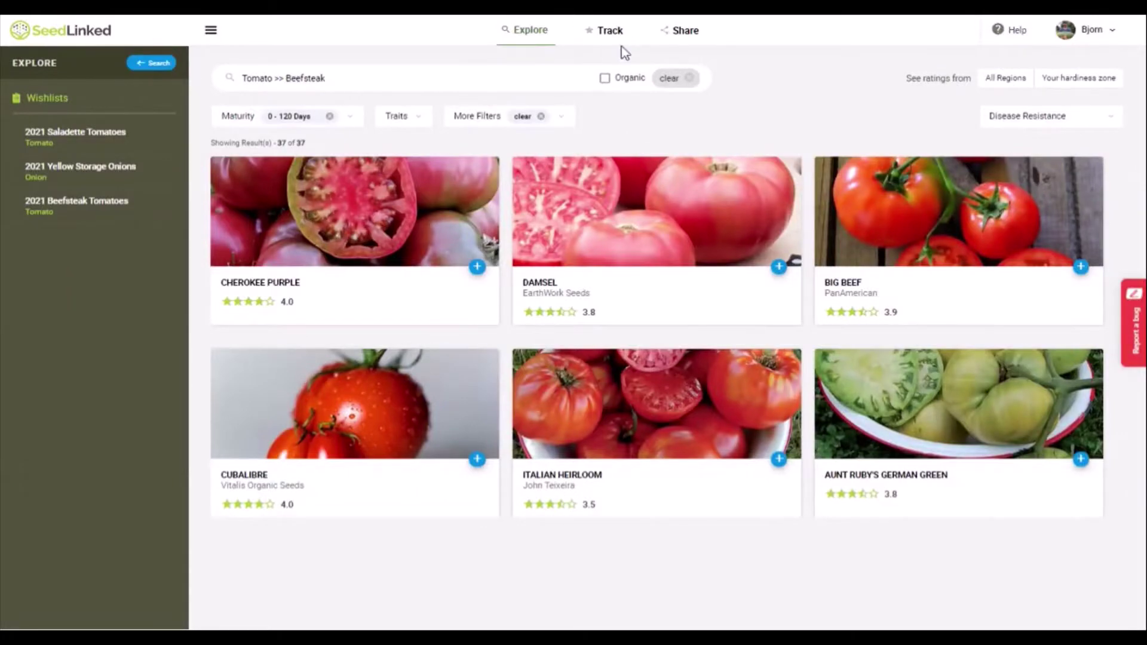
left_click(612, 39)
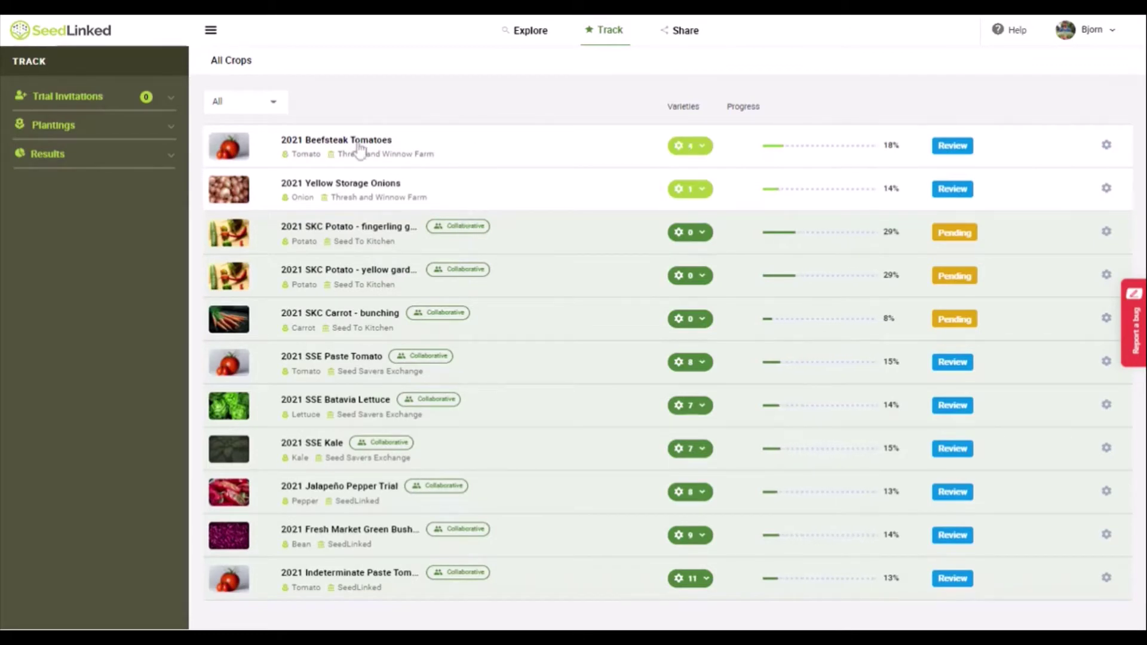
left_click(173, 132)
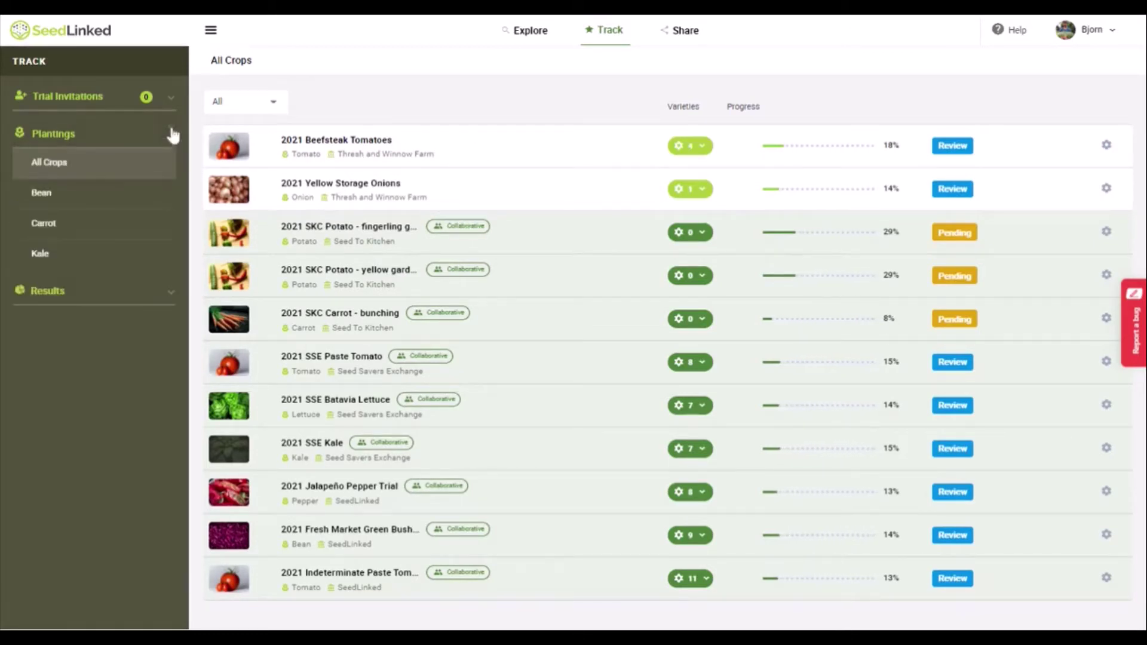
scroll(171, 188, "down", 3)
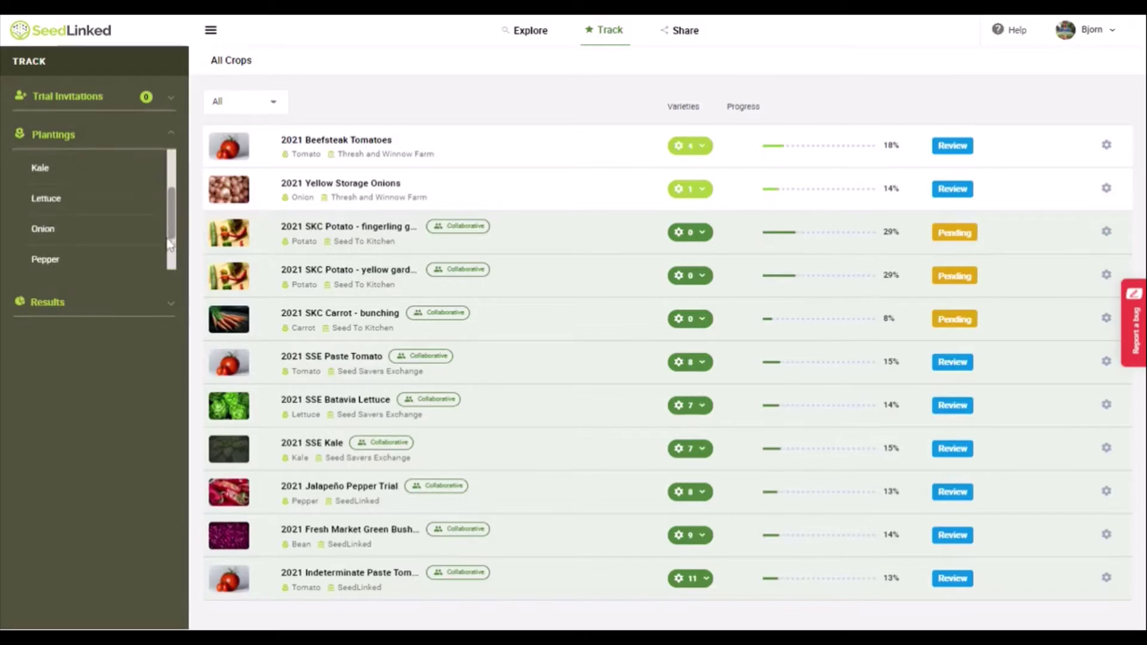
left_click(103, 255)
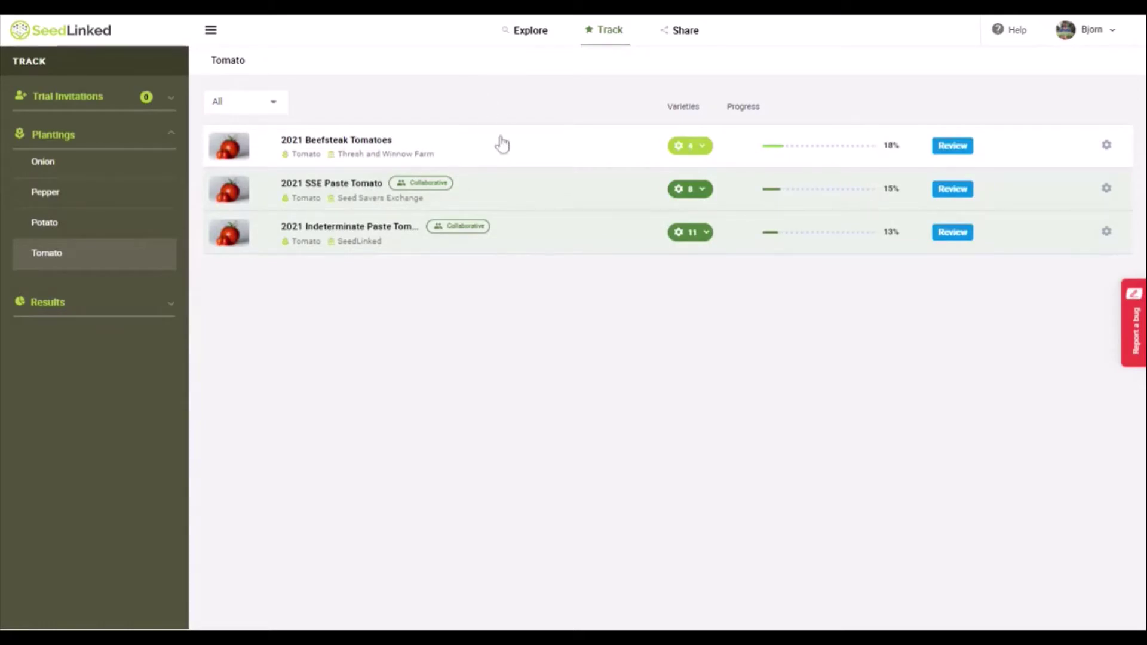
Step: Review the 2021 Beefsteak Tomatoes trial to see its four varieties
left_click(960, 154)
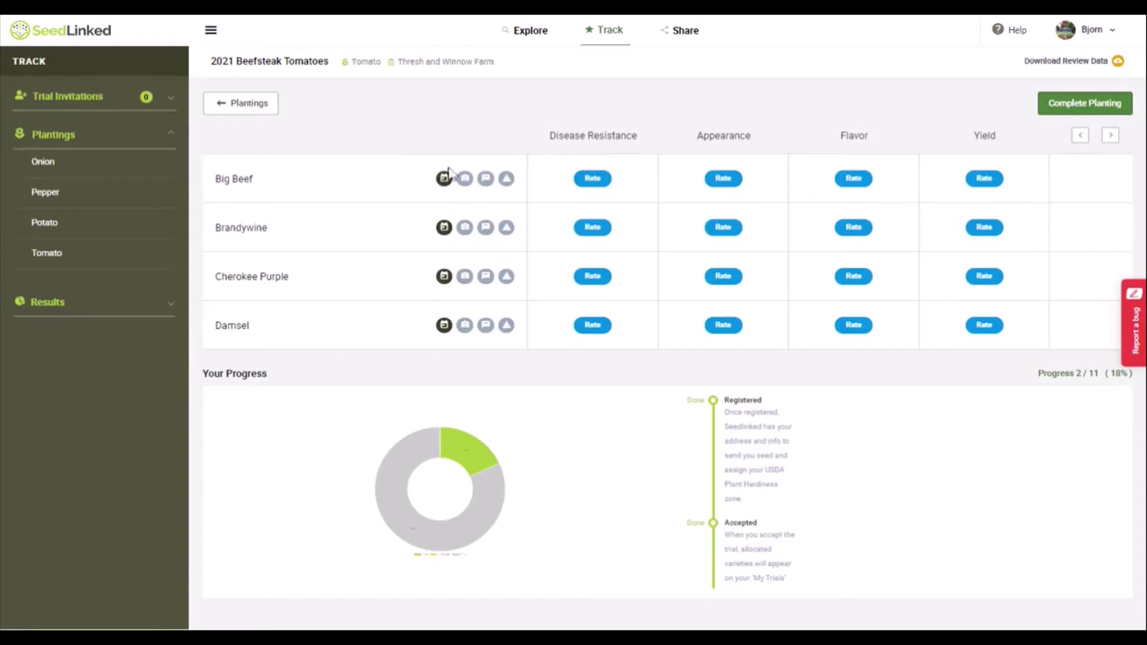
Step: Enter planting date 4/15/21 and transplanting date 6/1/21, applied to all varieties
left_click(444, 180)
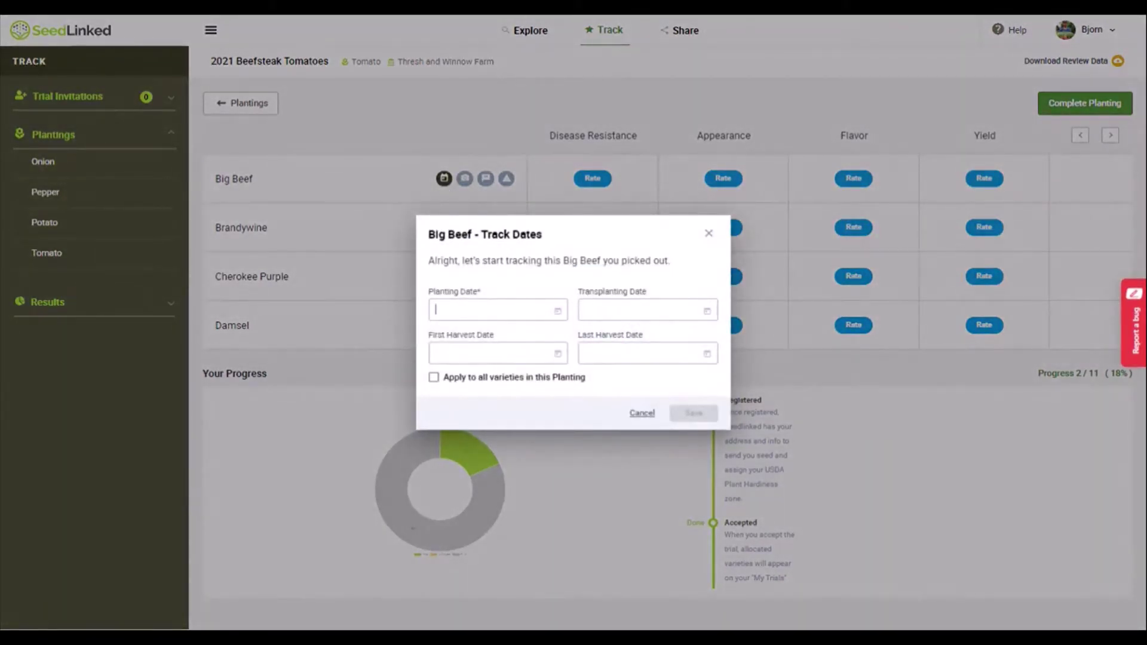
type("4/15/21")
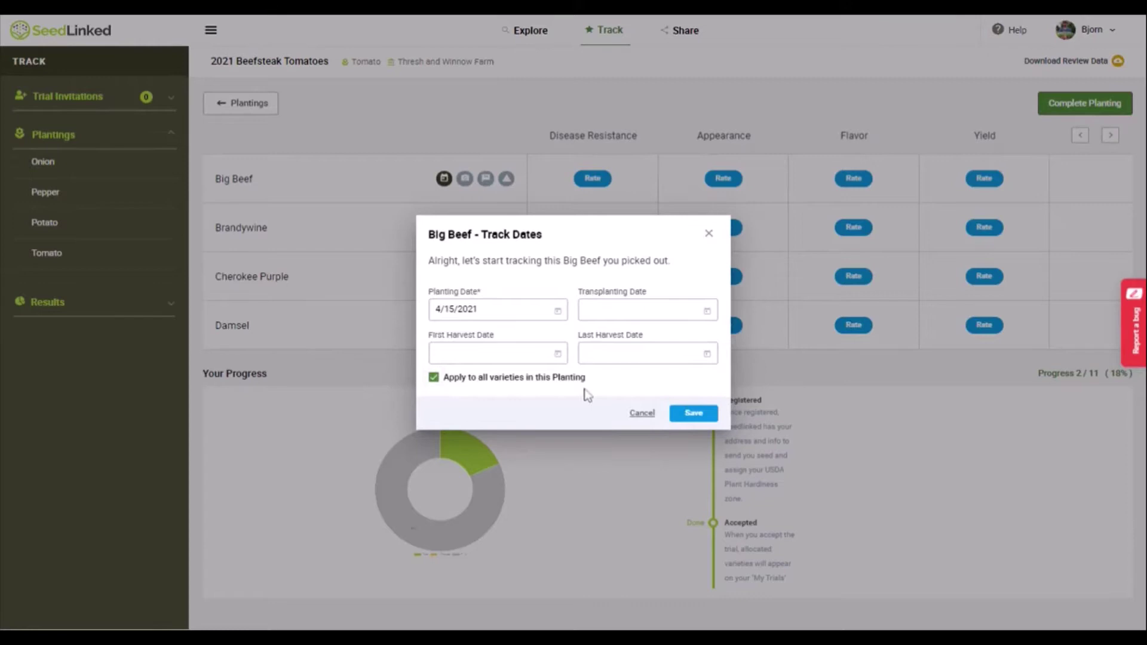
left_click(618, 313)
type("6/1/2")
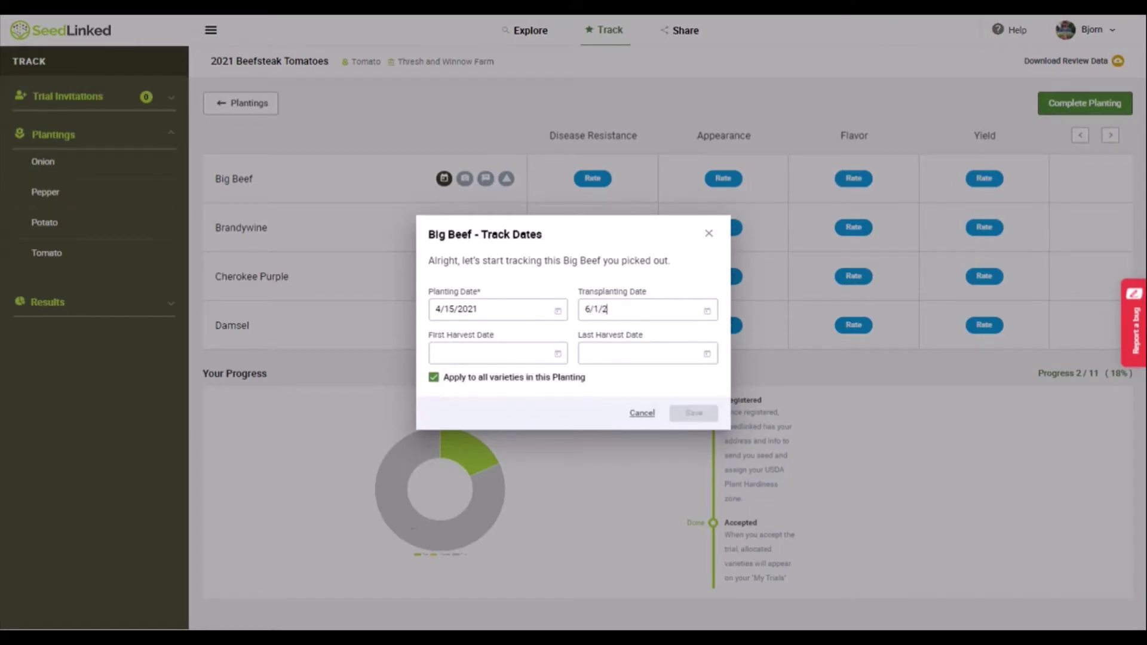
type("1")
left_click(694, 418)
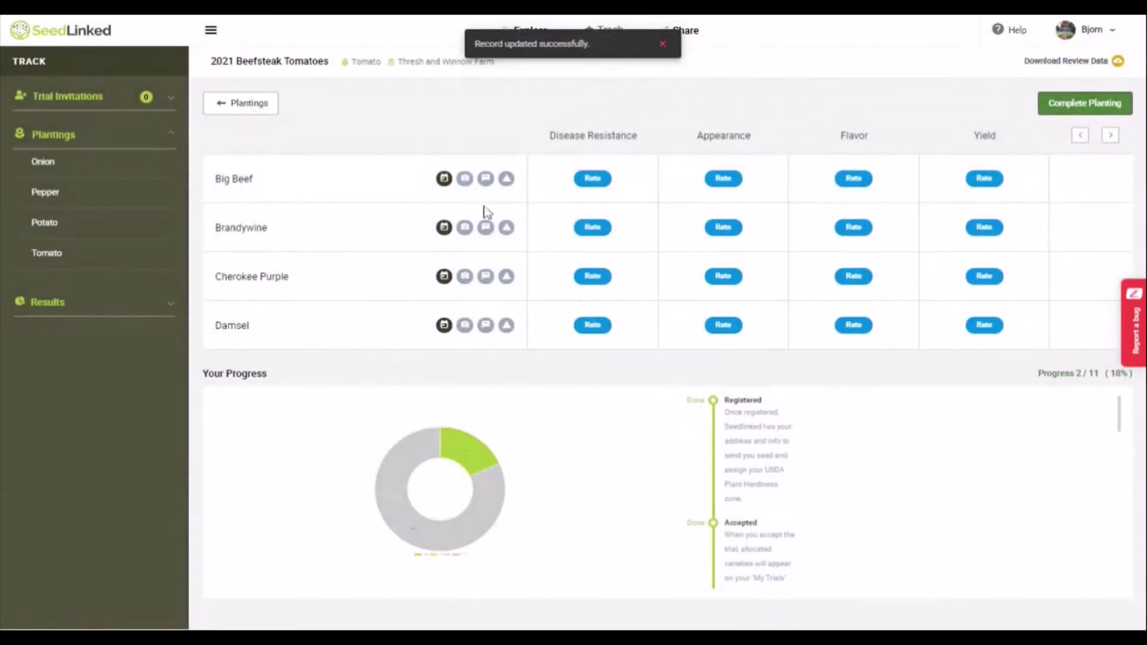
Step: Close Big Beef's empty photo gallery and save the comment 'Great flavor! Yum!'
left_click(466, 181)
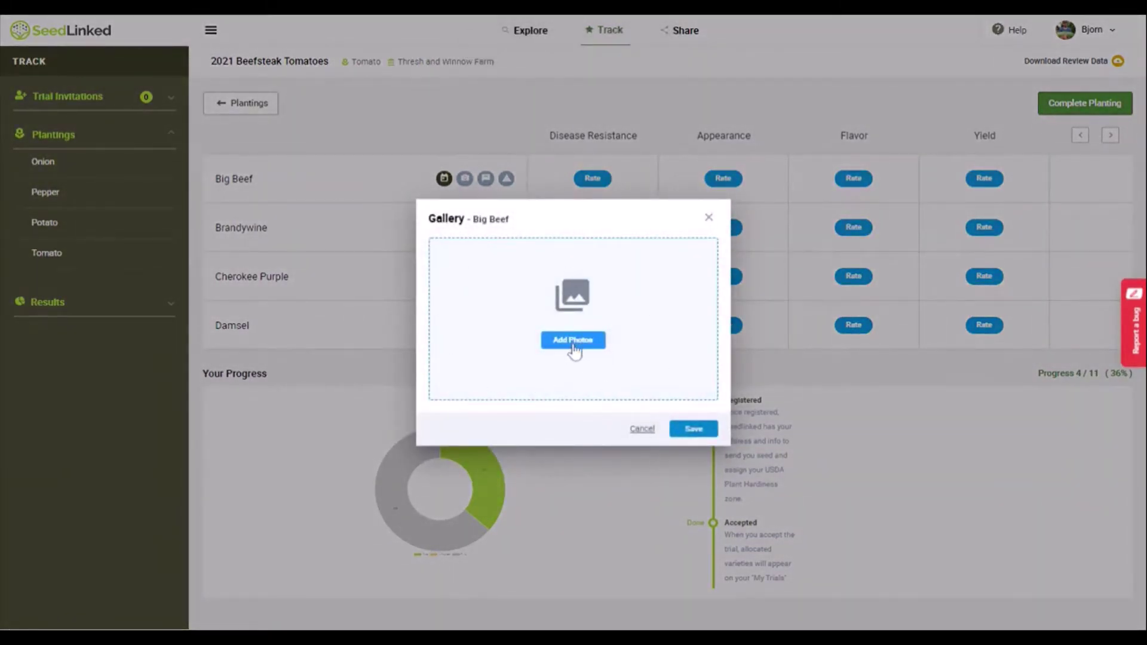
left_click(701, 438)
left_click(485, 183)
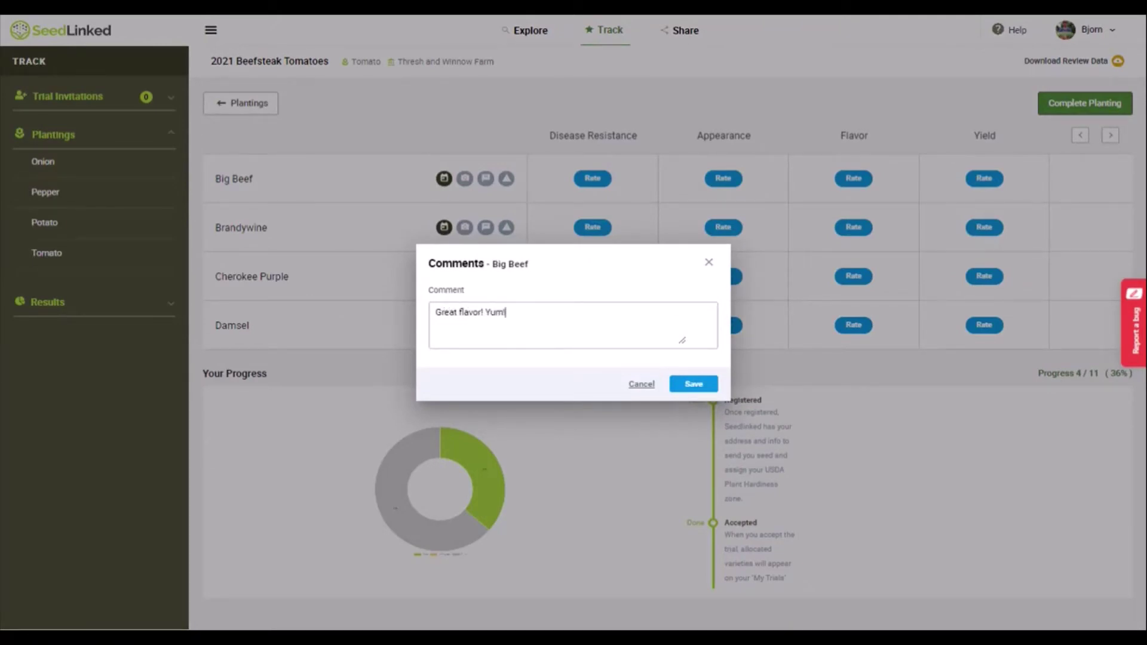
left_click(693, 384)
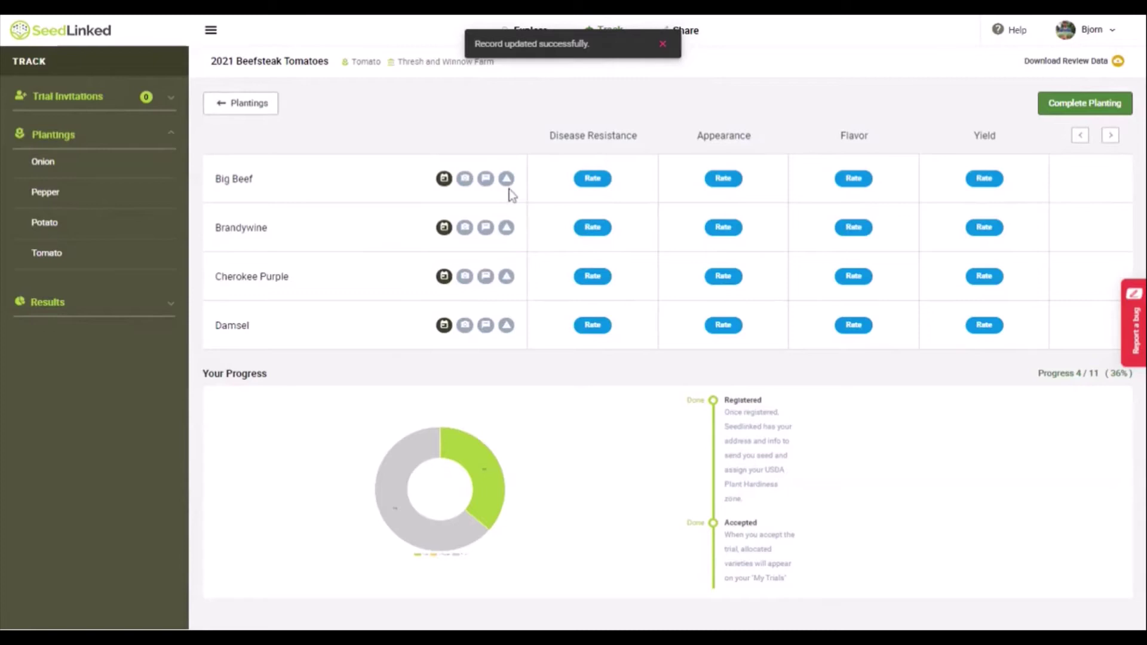
left_click(506, 179)
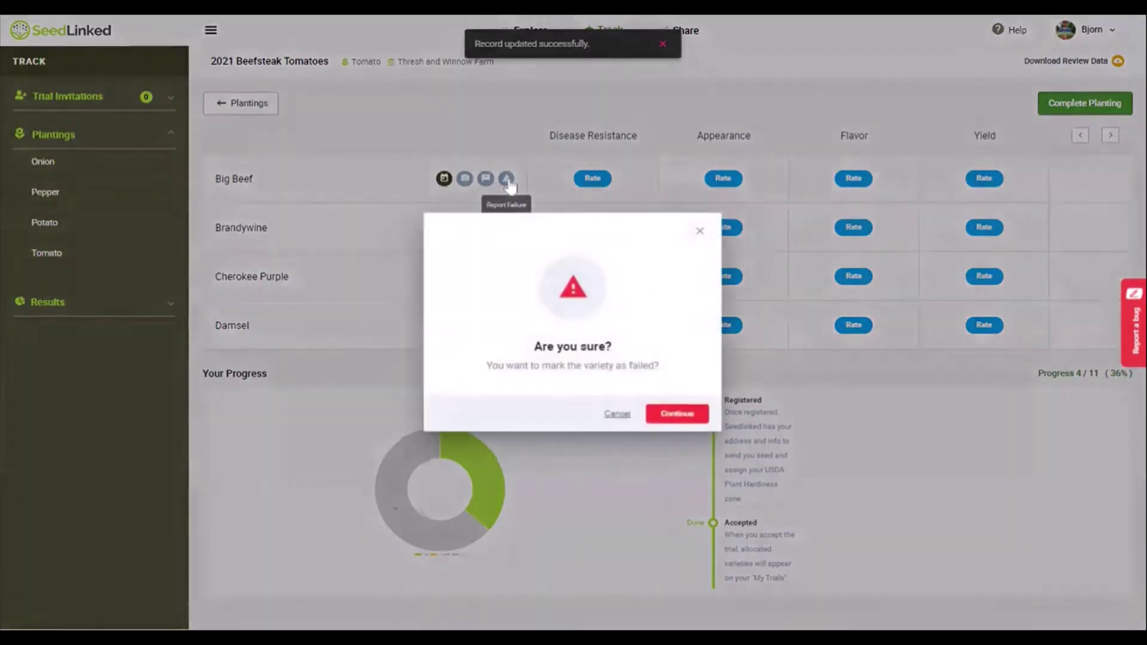
left_click(690, 421)
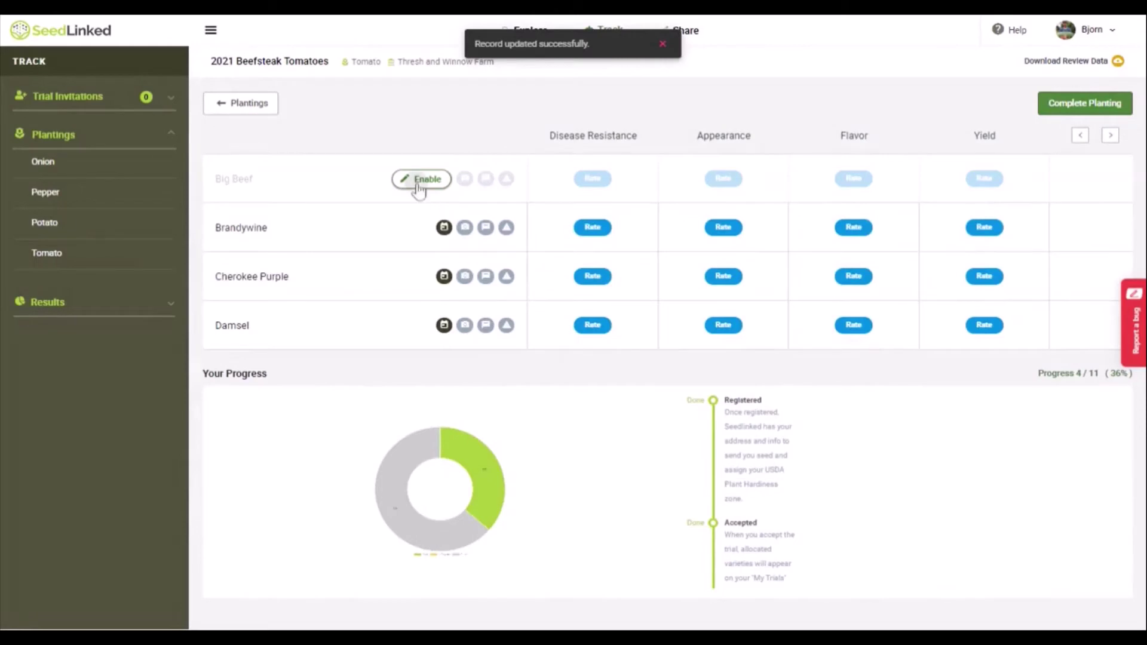
left_click(419, 186)
left_click(685, 421)
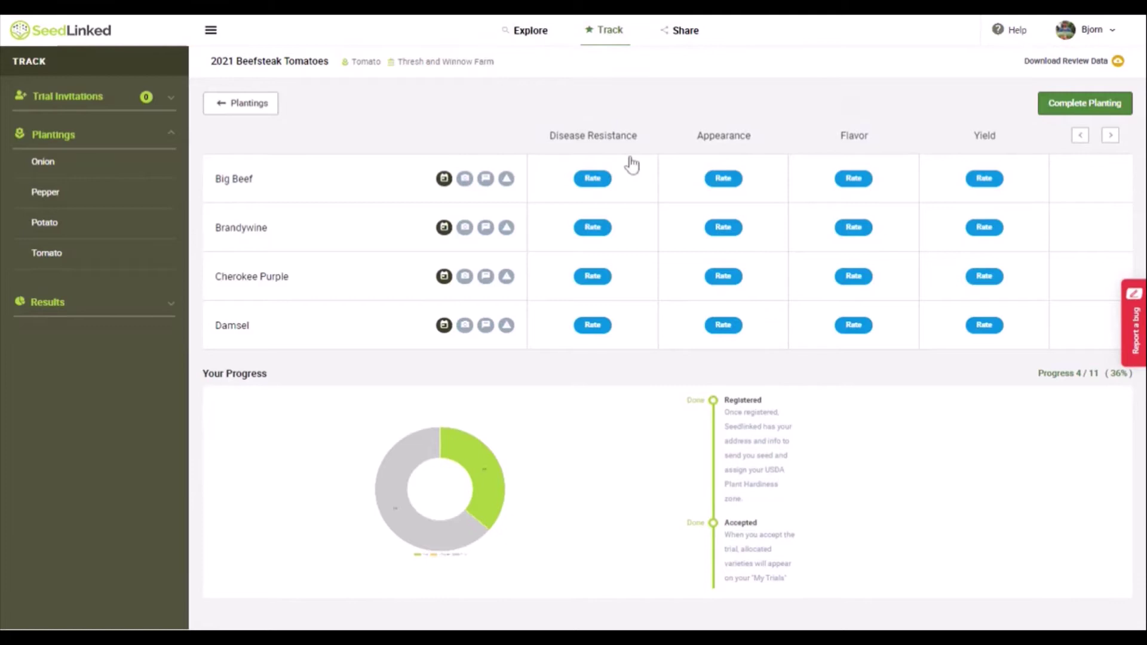
Step: Rate Big Beef's disease resistance five stars with a reason
left_click(589, 181)
left_click(587, 182)
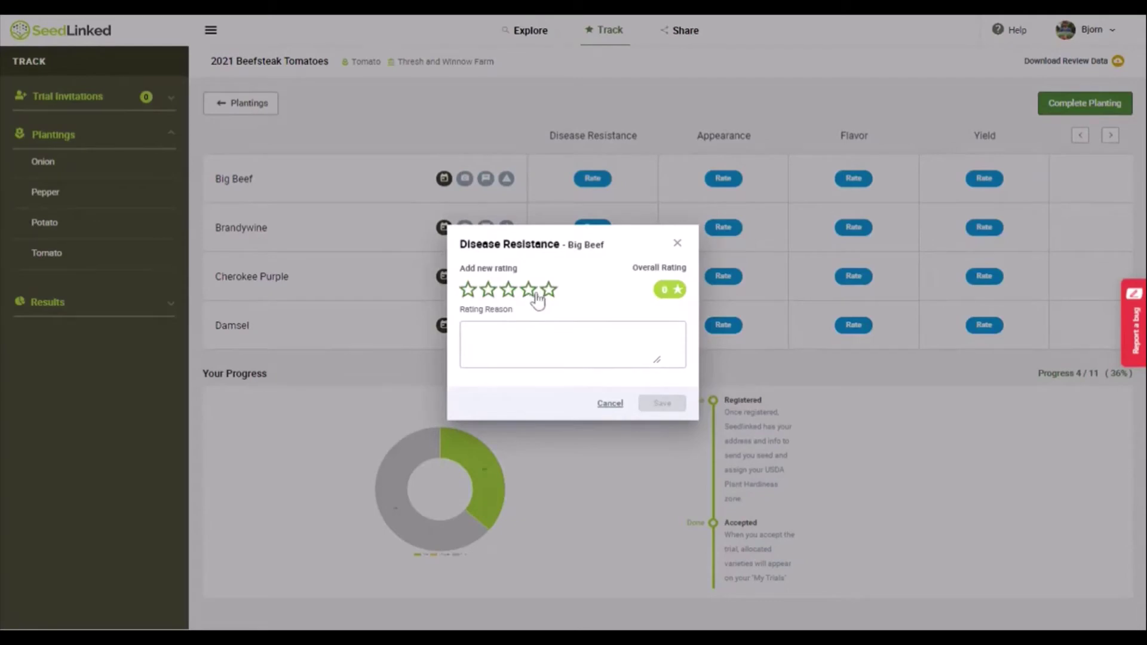
left_click(547, 292)
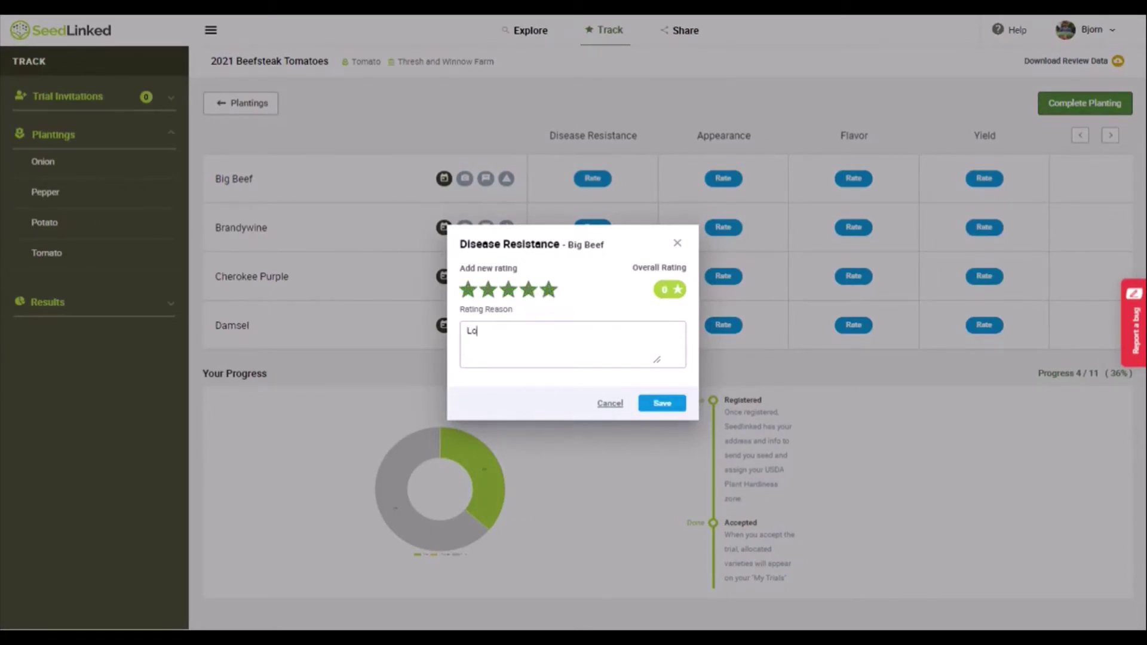
type("de")
left_click(668, 404)
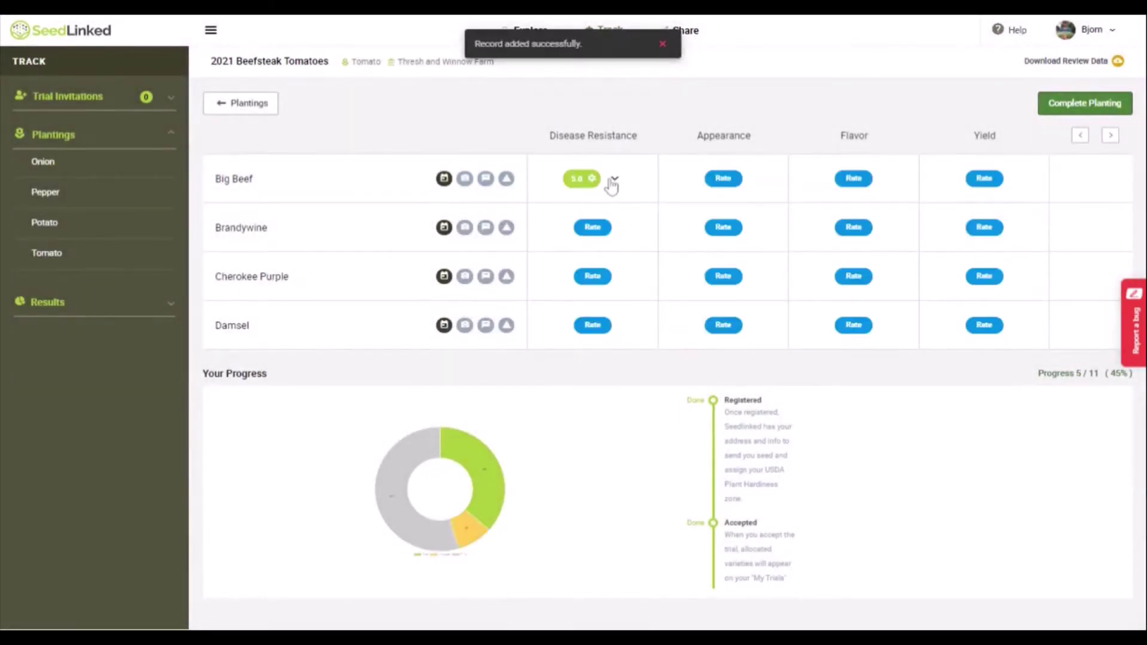
Step: Add a second two-star disease-resistance rating for Big Beef citing late-season disease
left_click(579, 181)
left_click(468, 290)
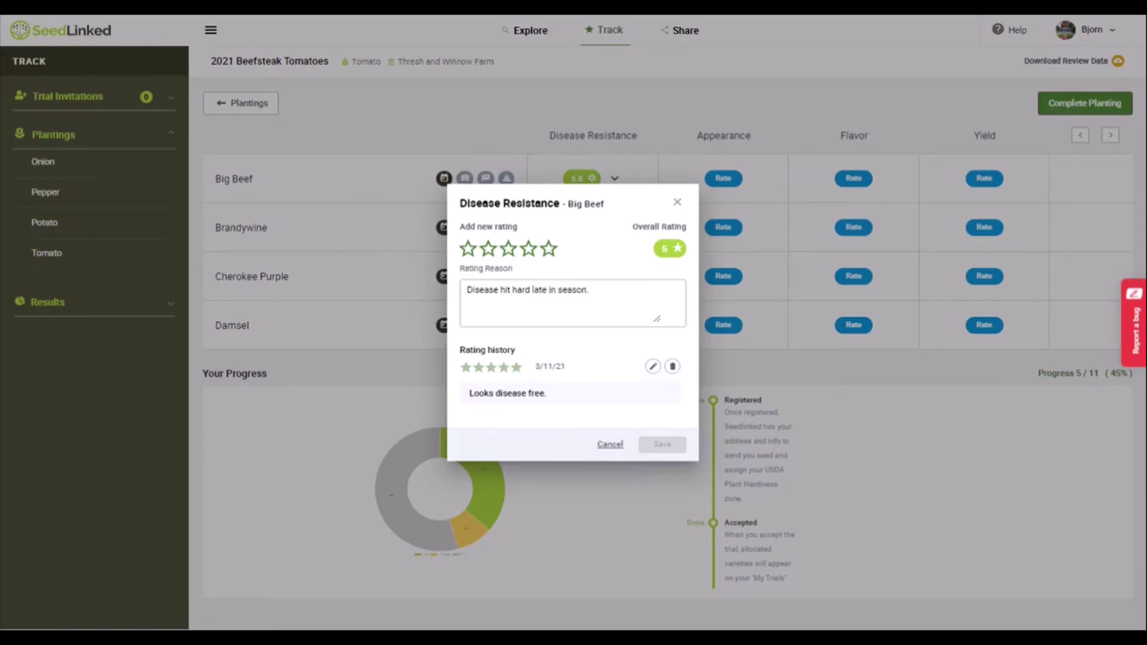
left_click(489, 249)
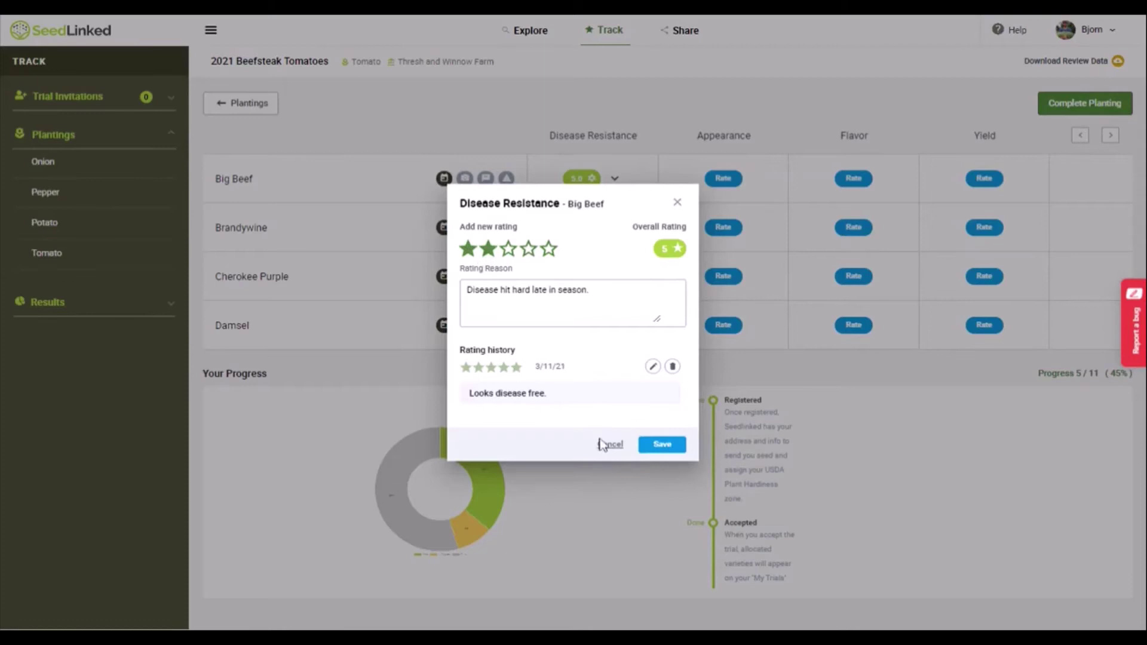
left_click(661, 445)
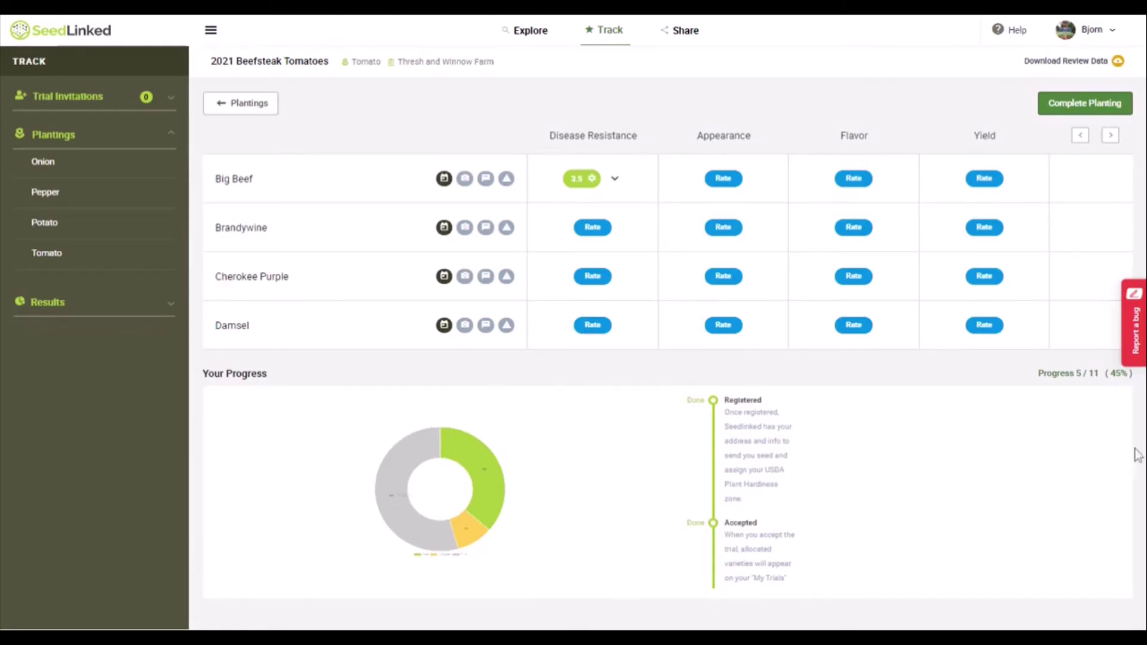
Step: Scroll the progress timeline to review ratings for all four varieties
scroll(1122, 430, "down", 2)
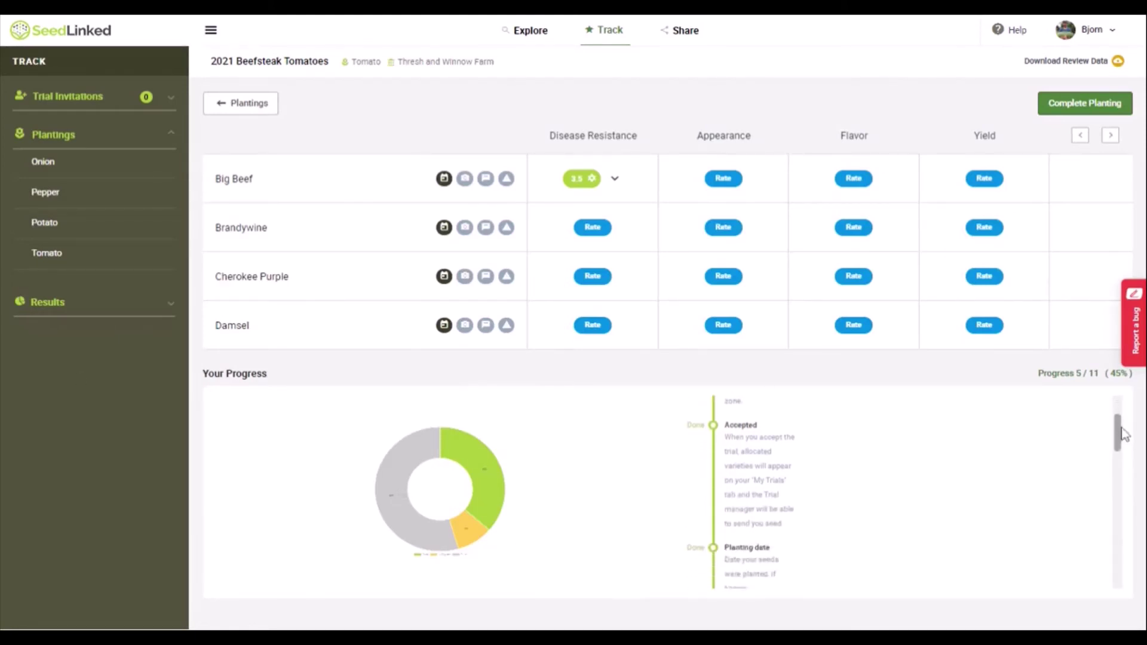
left_click_drag(1126, 435, 1123, 411)
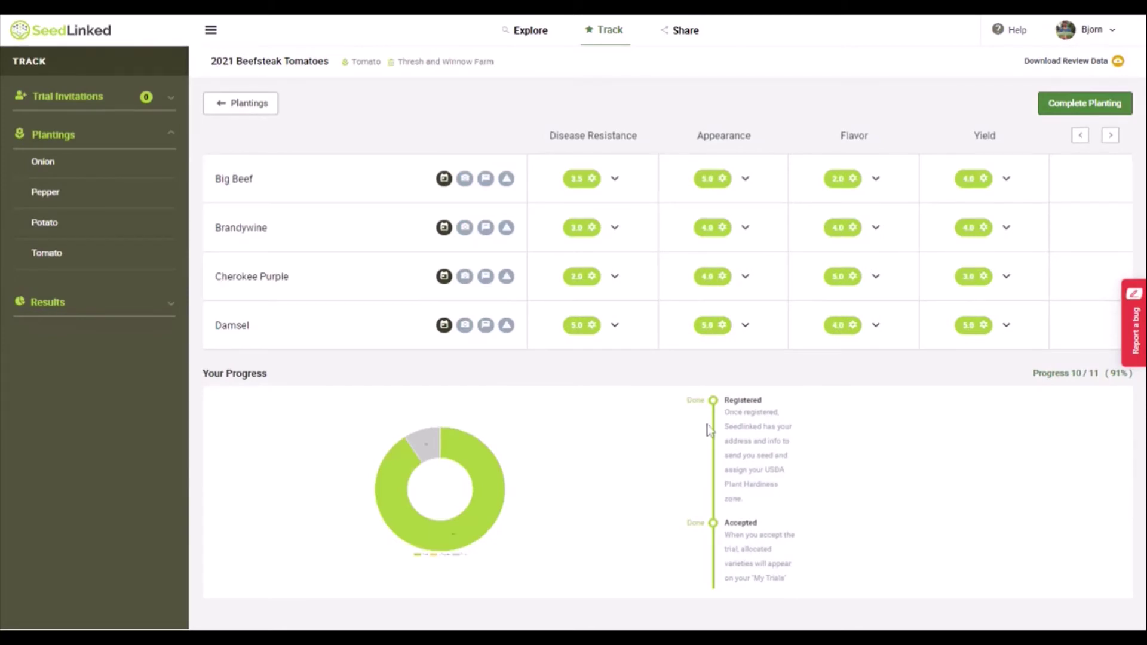
Step: Mark Big Beef, Cherokee Purple and Damsel as worth growing again, Brandywine as not
left_click(1088, 106)
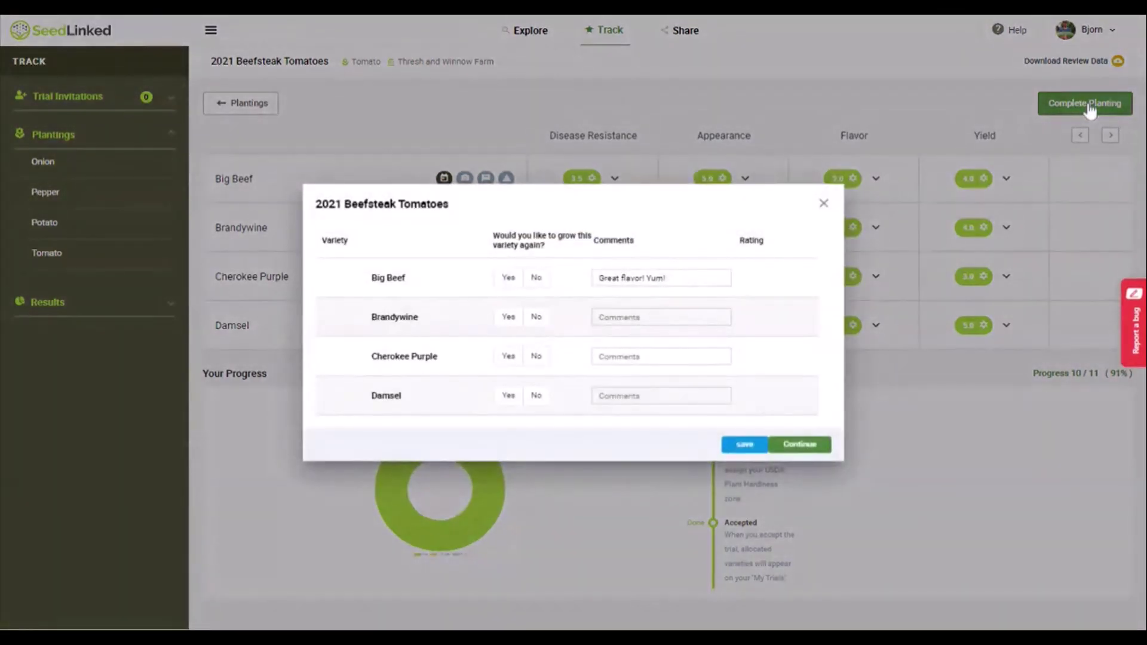
left_click(508, 320)
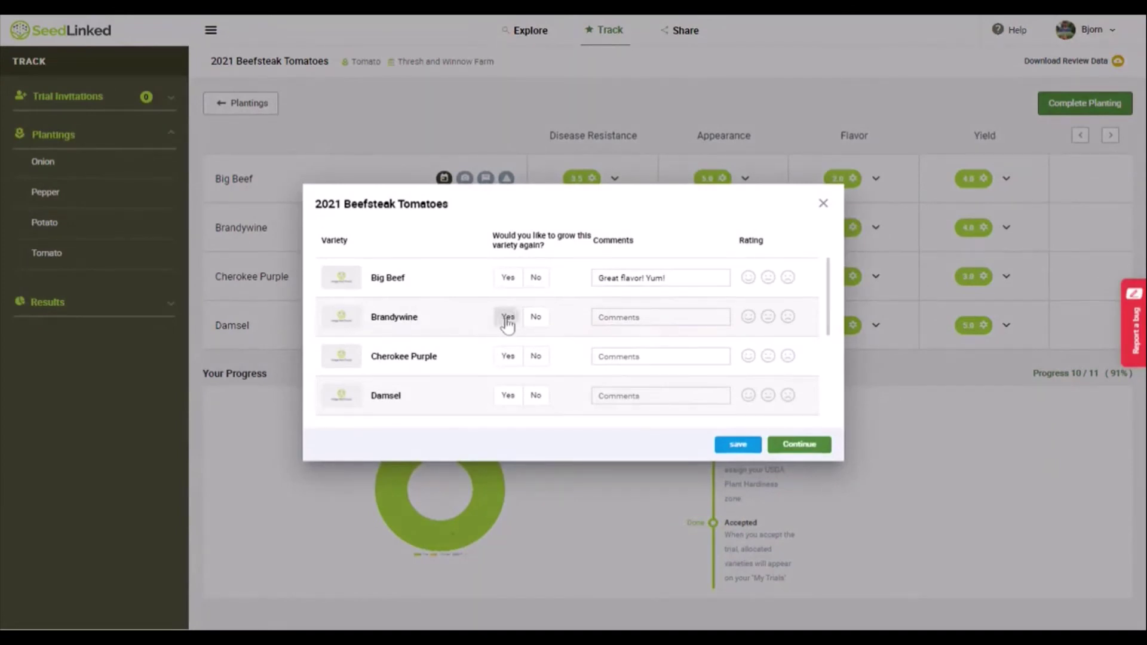
left_click(508, 358)
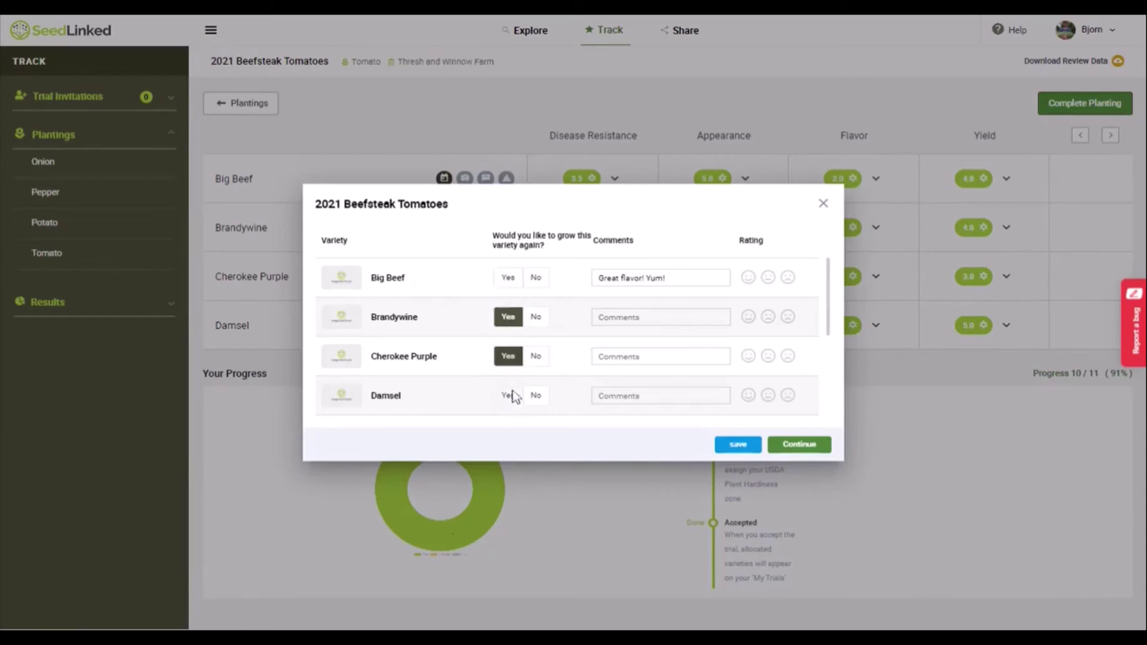
left_click(509, 396)
left_click(508, 278)
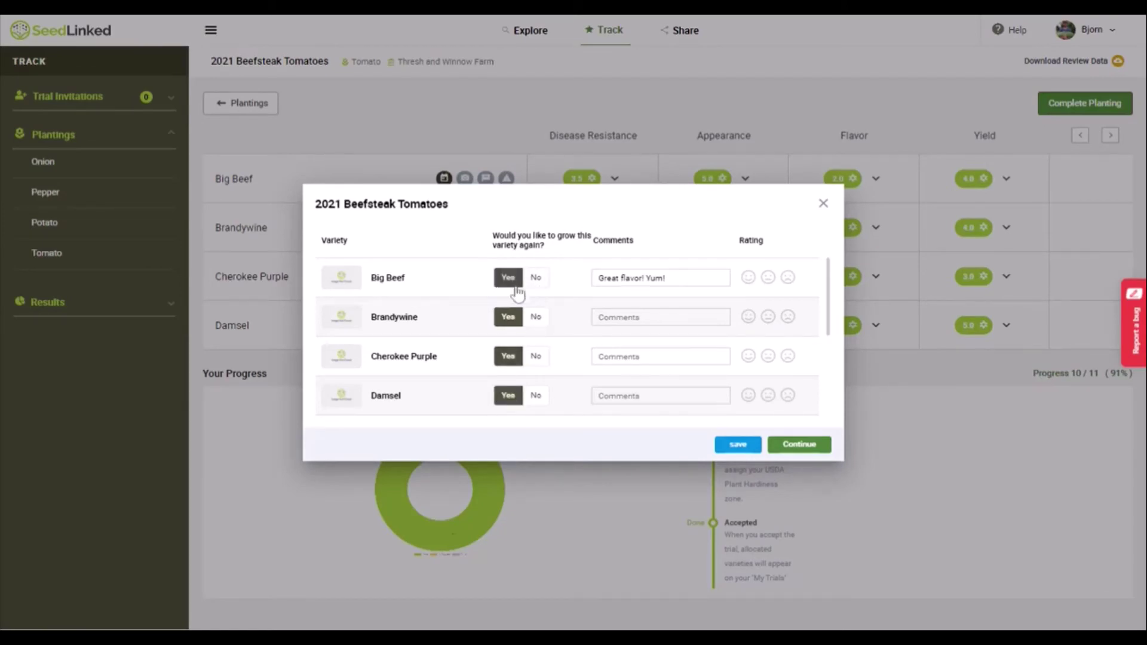
left_click(543, 324)
Step: Comment 'Tasty' on Cherokee Purple, rate Brandywine unhappy and the others happy, and save
left_click(660, 357)
type("Tasty!")
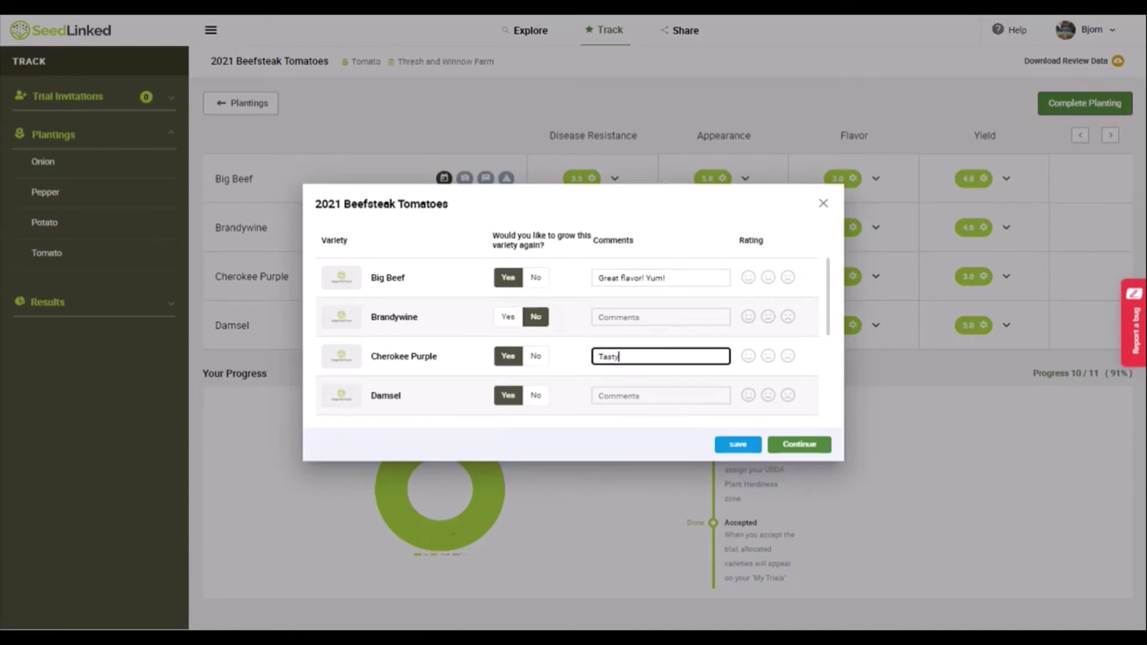
left_click(750, 360)
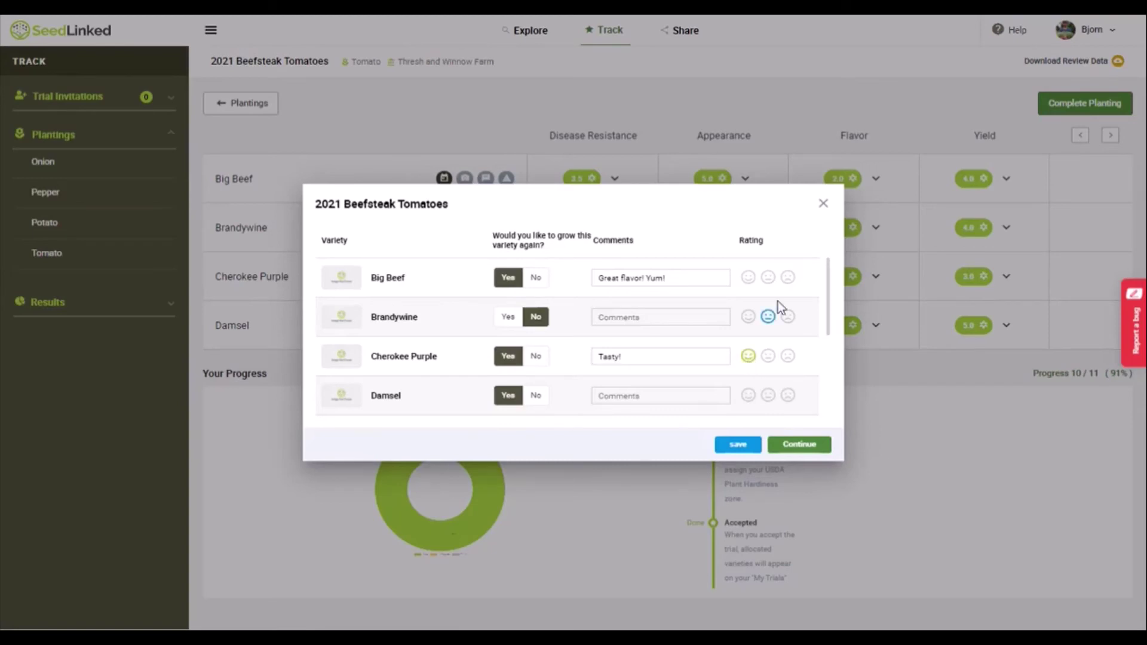
left_click(788, 317)
left_click(749, 277)
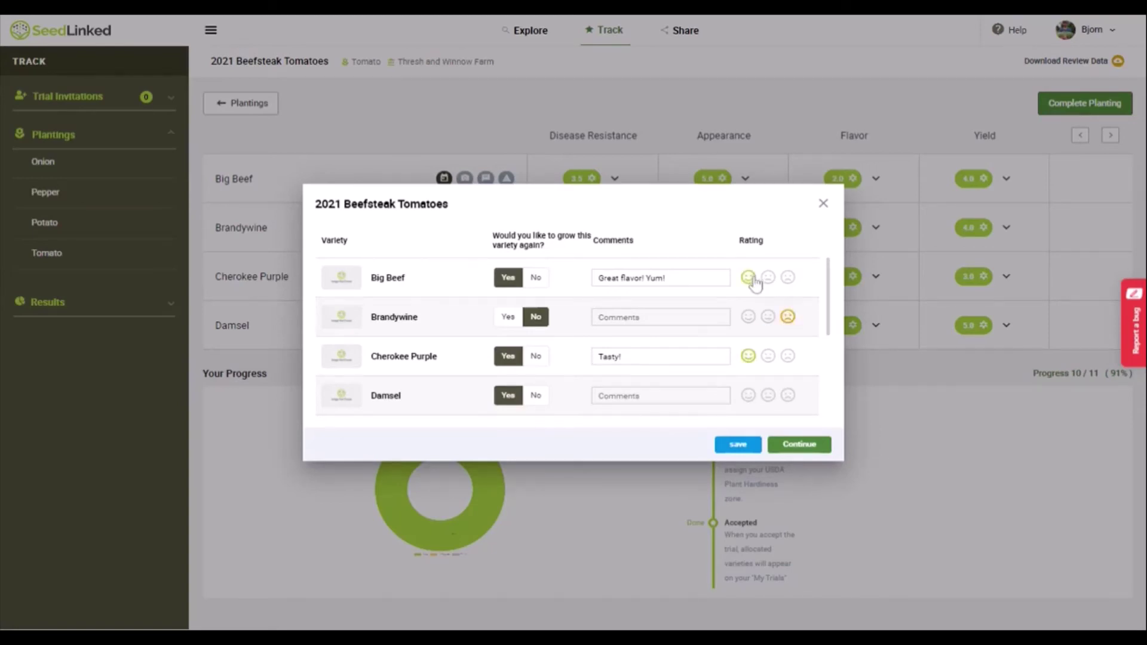
left_click(749, 396)
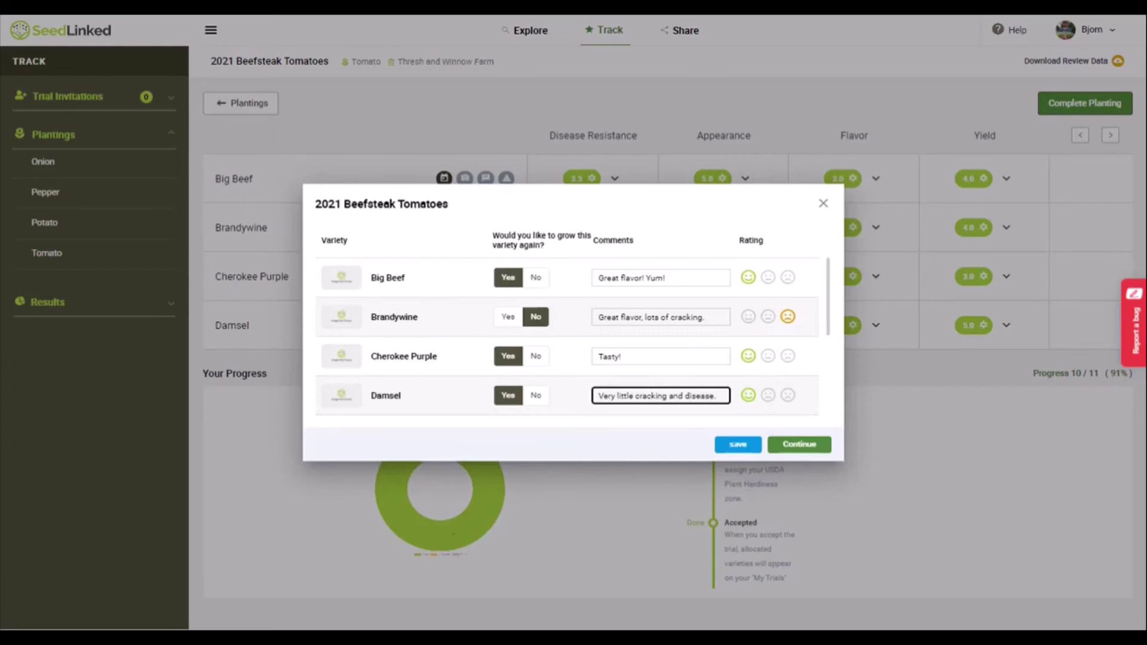
left_click(739, 445)
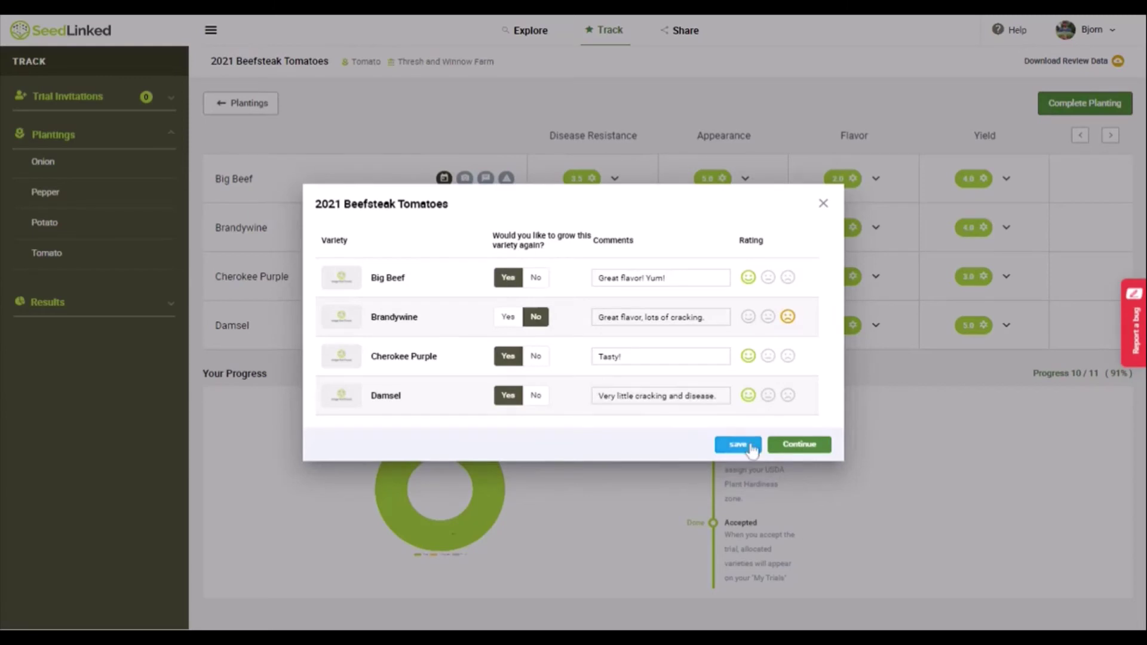
left_click(800, 445)
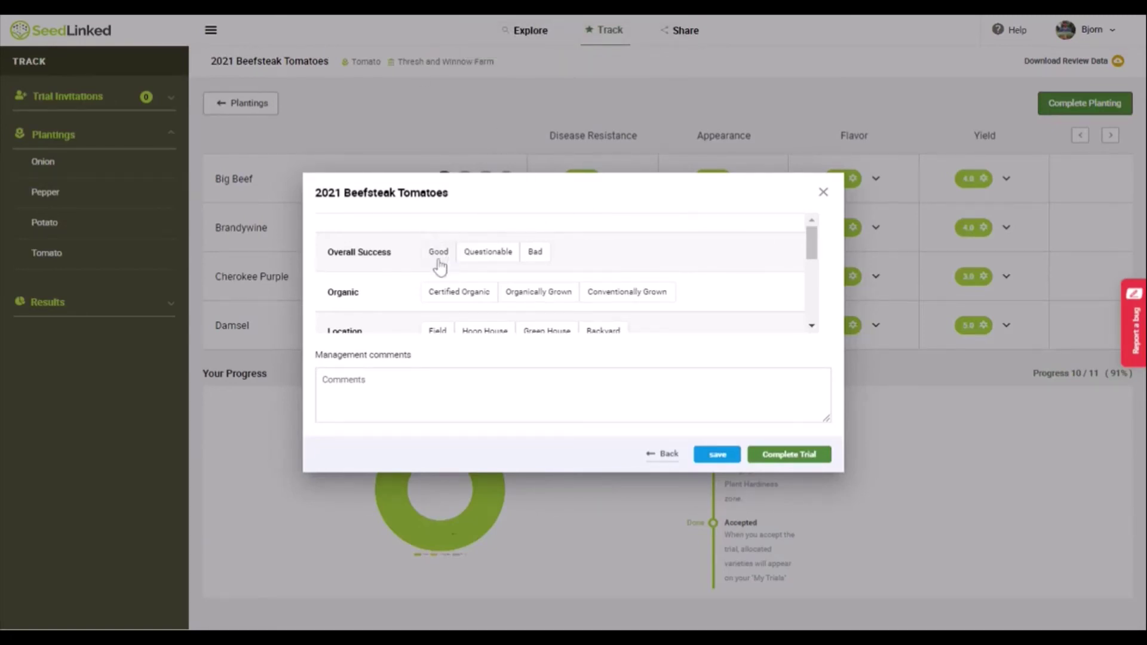
Step: Rate success Good: organically grown backyard with cover crop, fertilizer and trellis
left_click(441, 254)
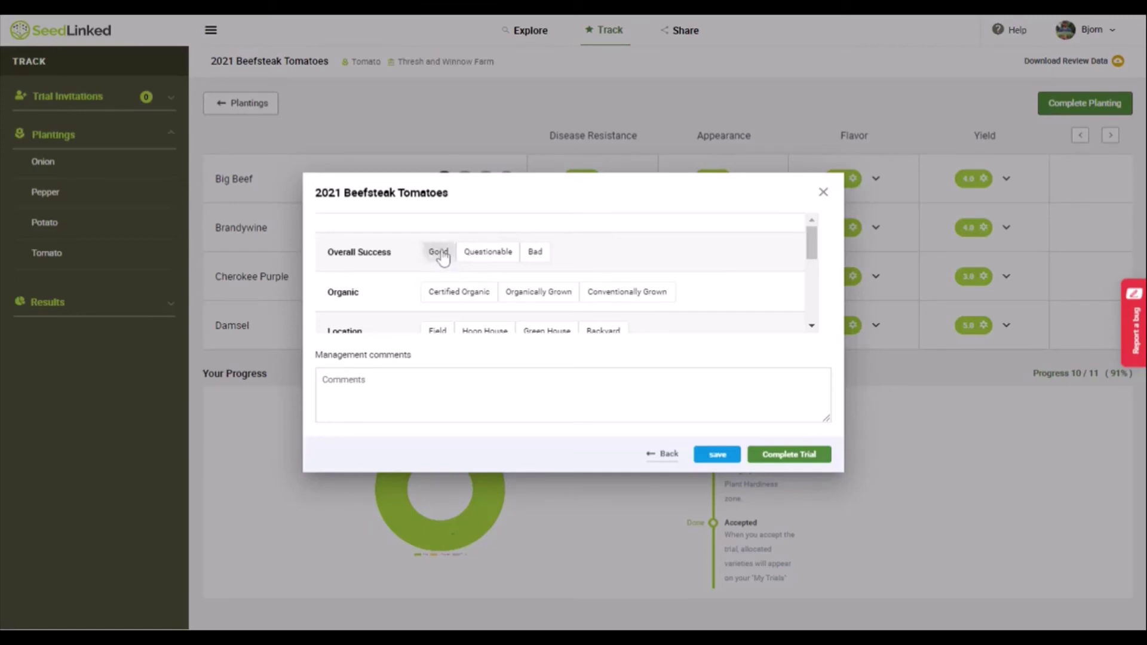
left_click(545, 292)
scroll(615, 313, "down", 1)
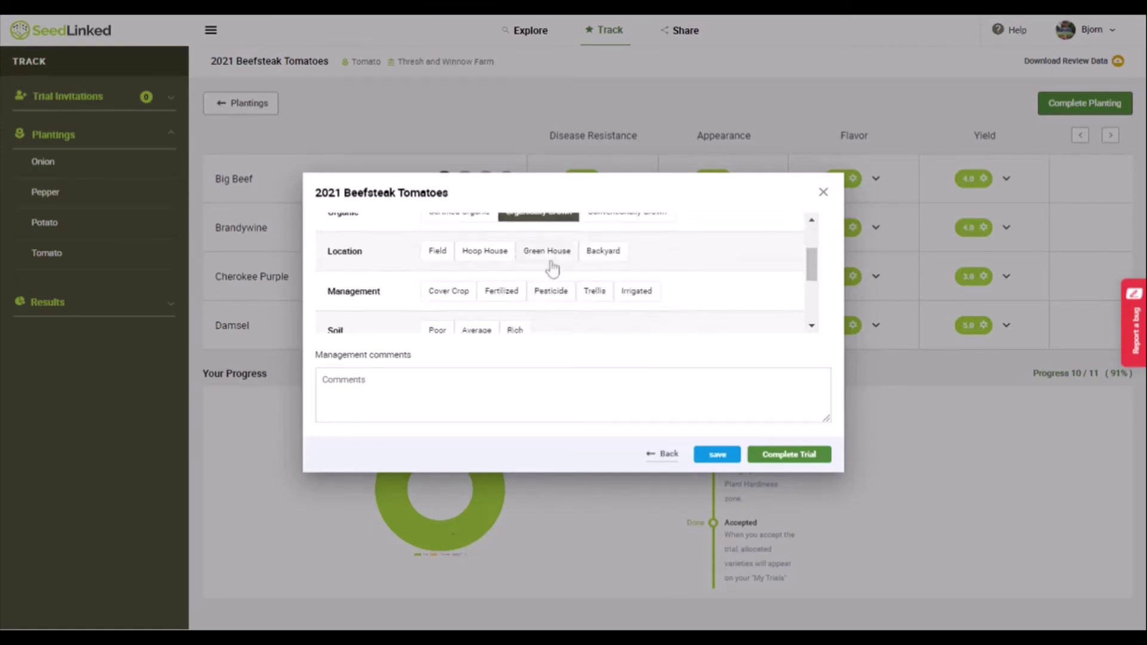
left_click(601, 253)
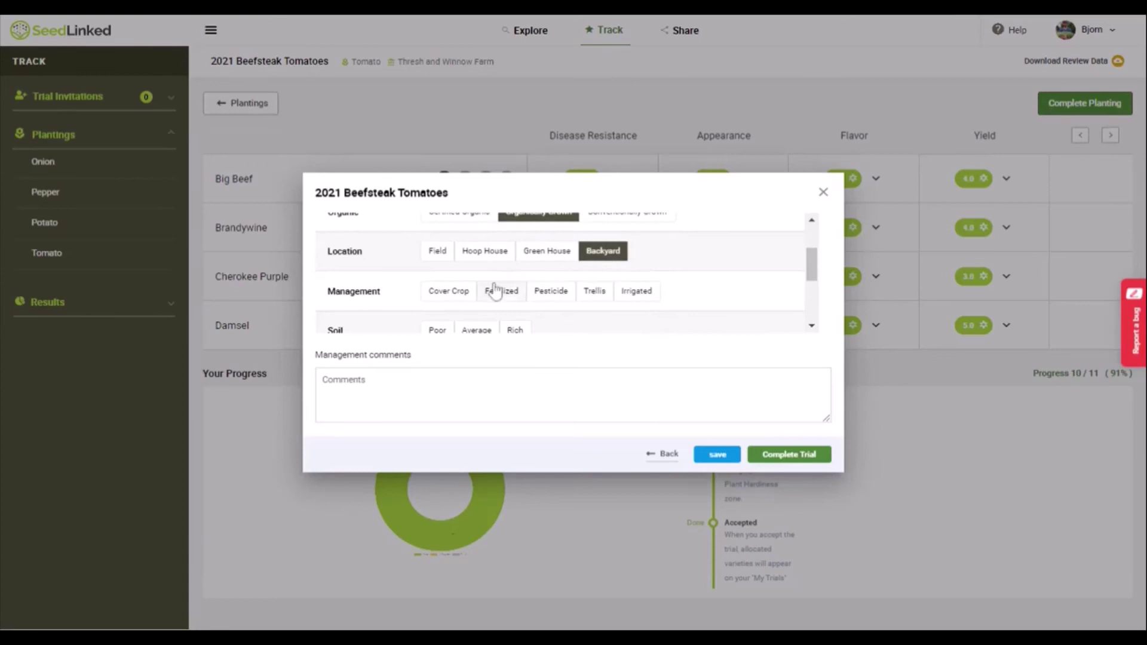
left_click(472, 296)
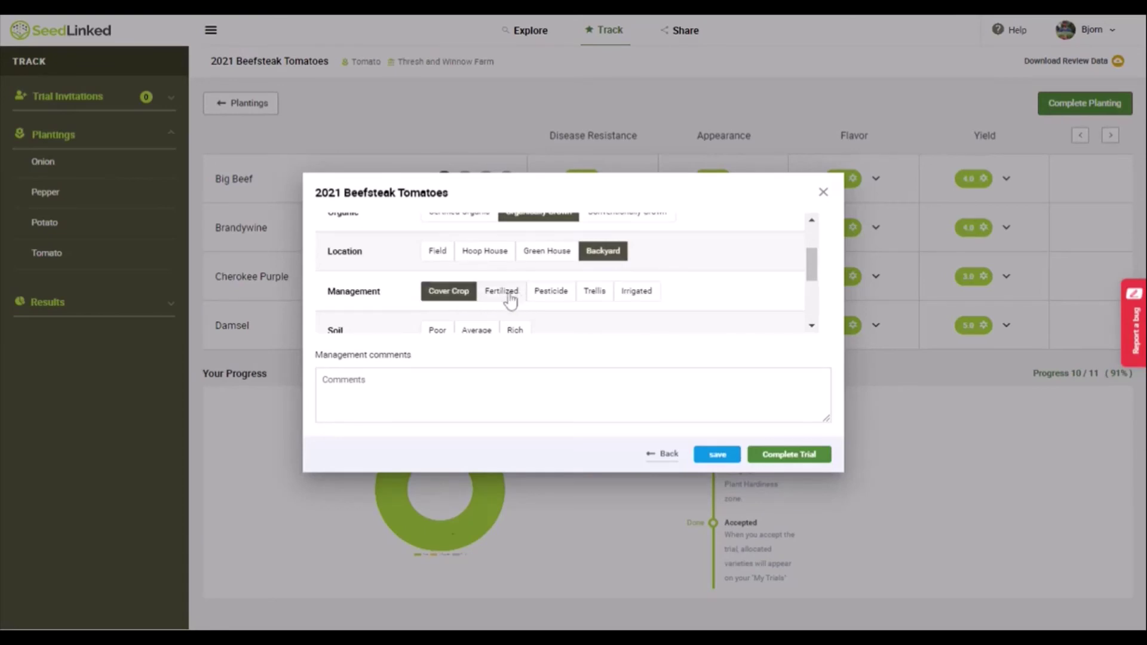
left_click(502, 293)
left_click(598, 292)
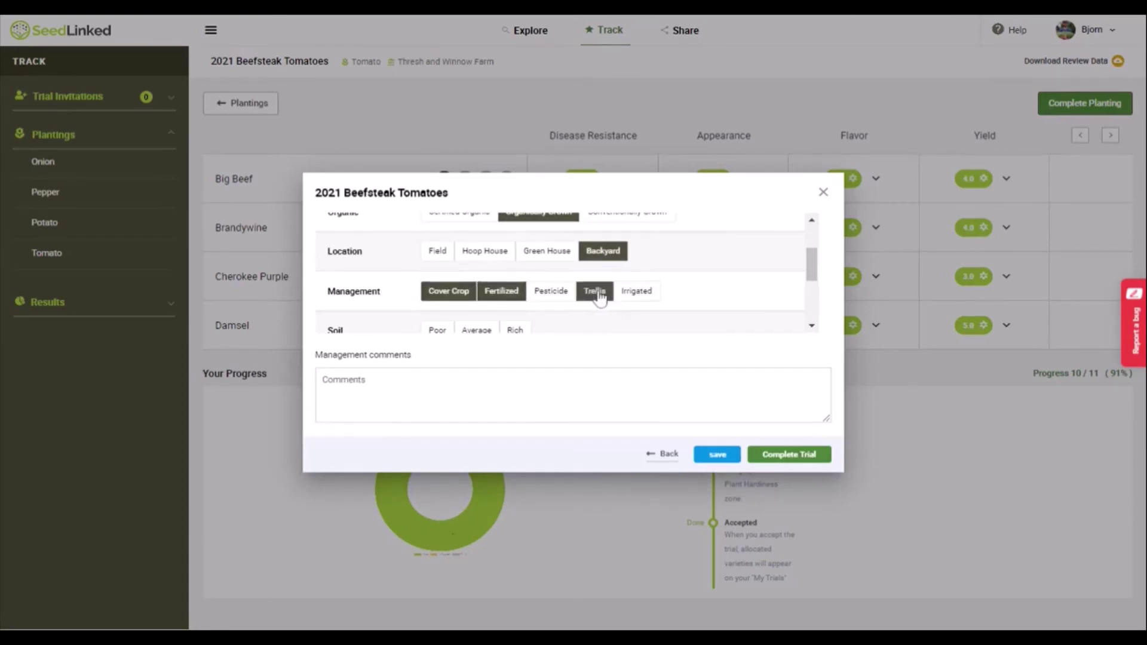
Step: Set rich soil, full sun, Drought and Average climate, and weed and disease stress
scroll(556, 281, "down", 1)
left_click(513, 251)
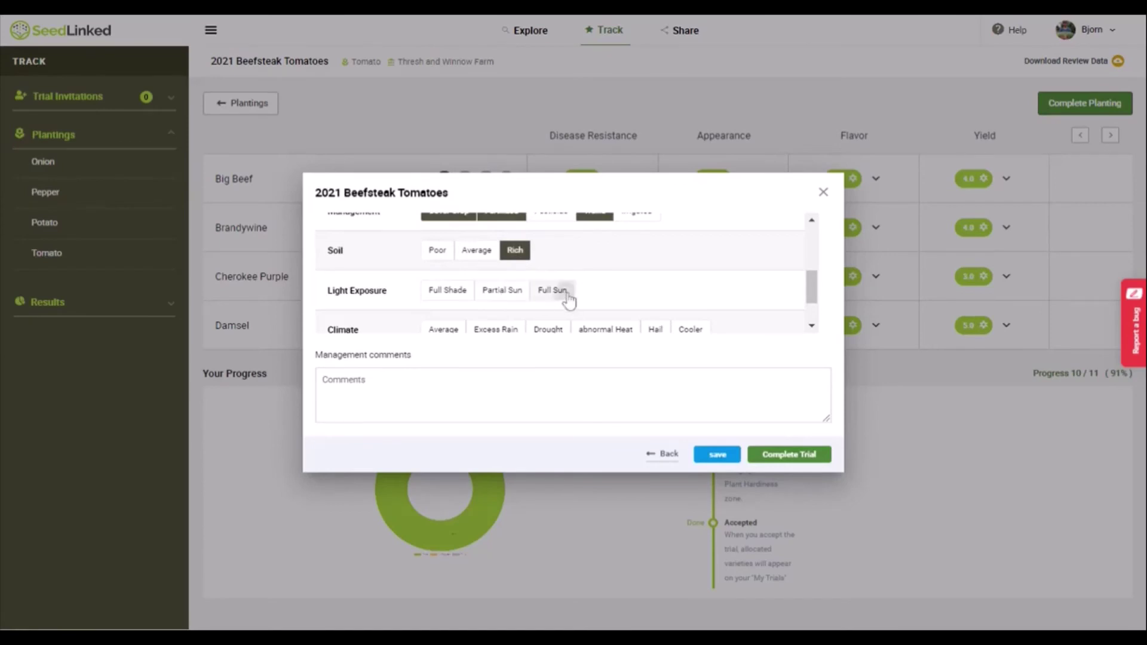
left_click(552, 292)
scroll(552, 293, "down", 1)
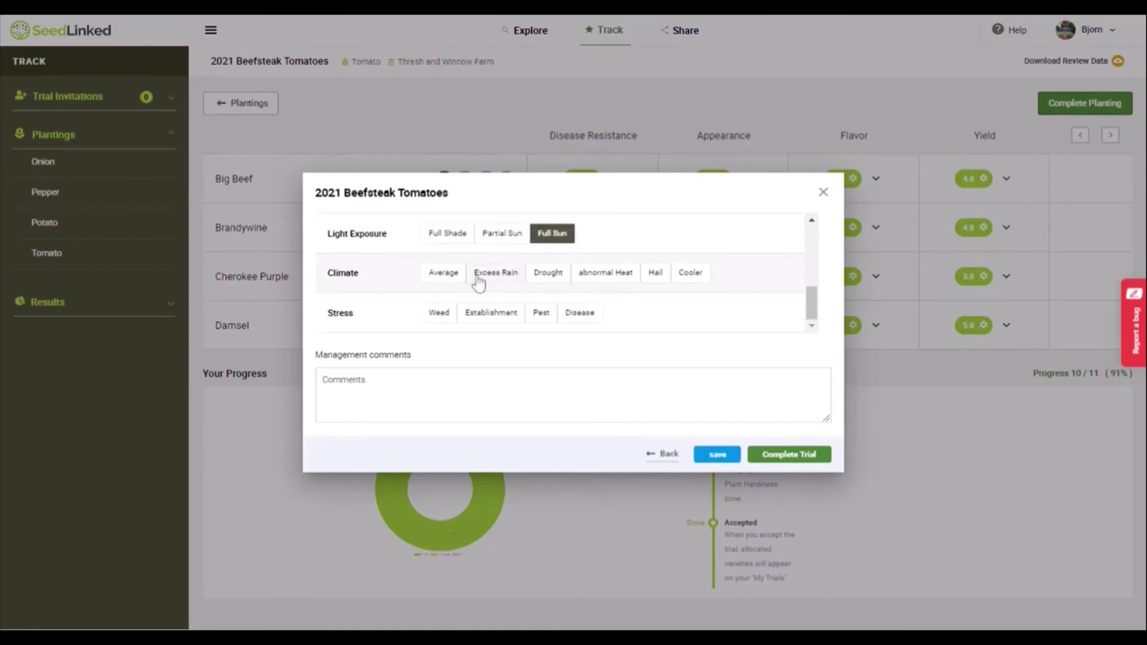
left_click(556, 279)
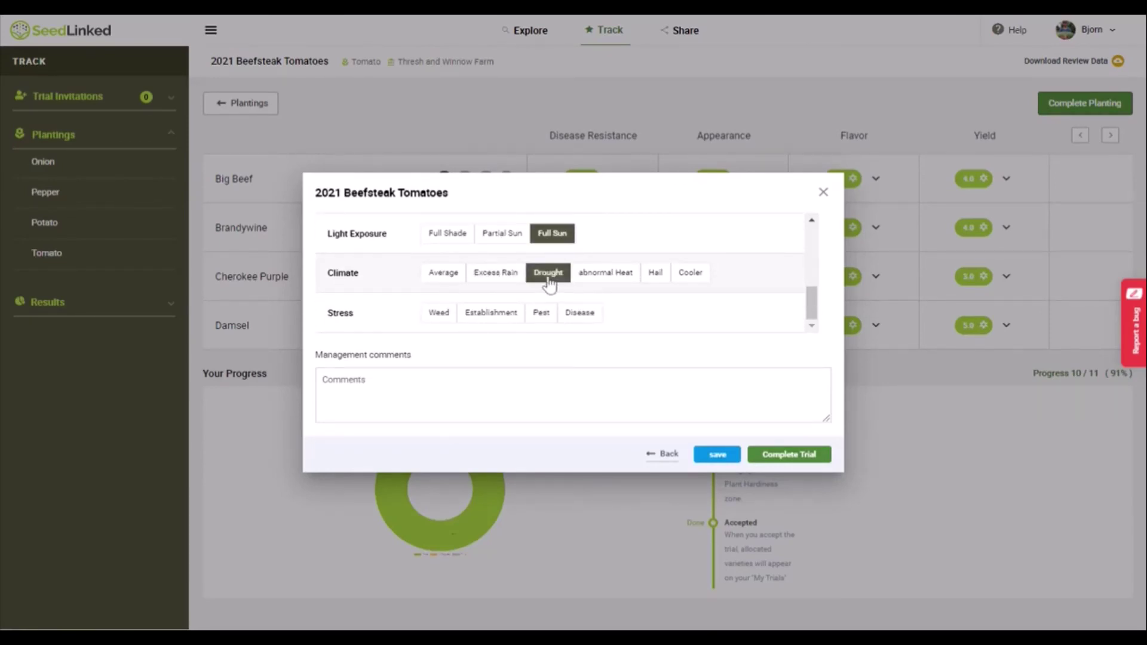
left_click(453, 277)
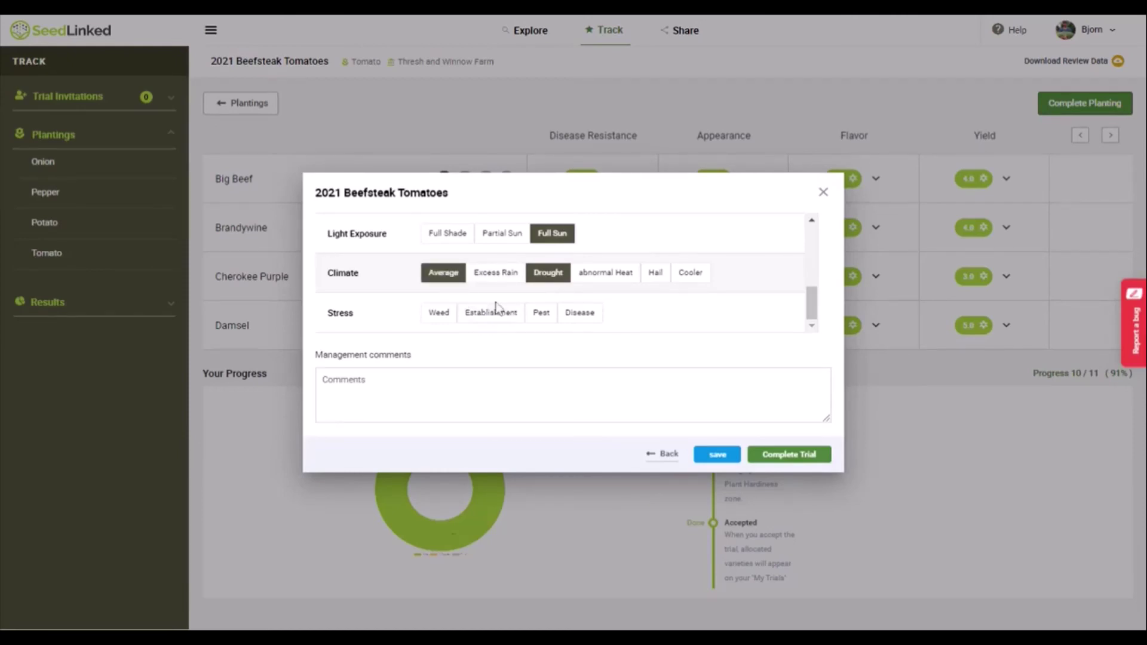
left_click(444, 311)
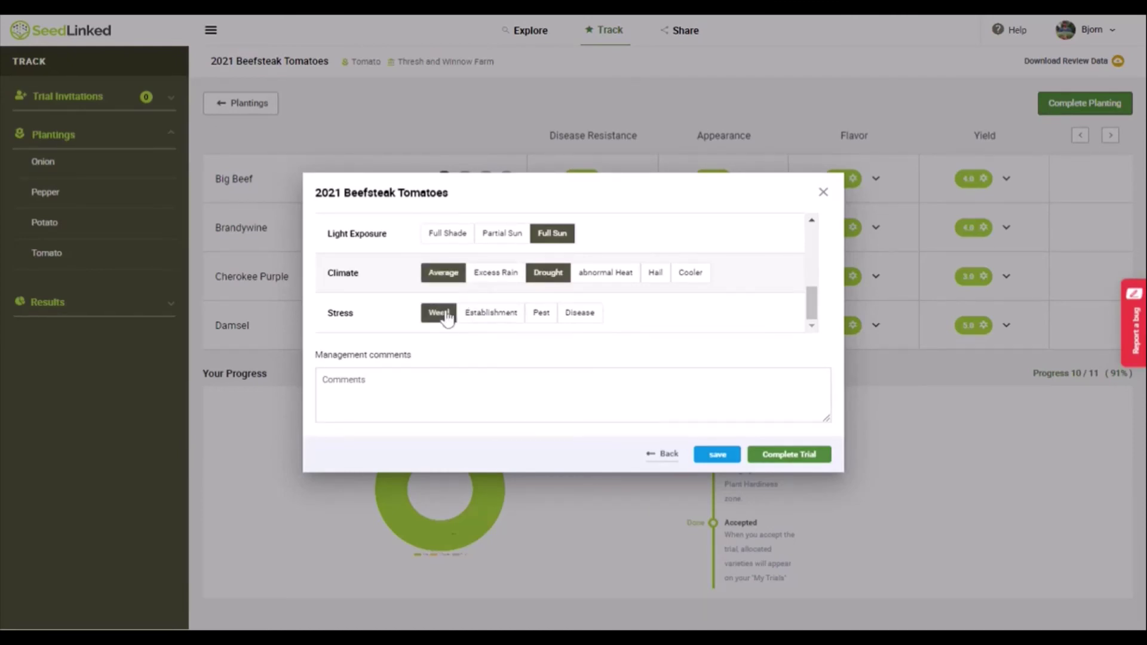
left_click(578, 324)
Step: Paste a heavy disease and weeds management note, save it, and complete the trial
left_click(555, 389)
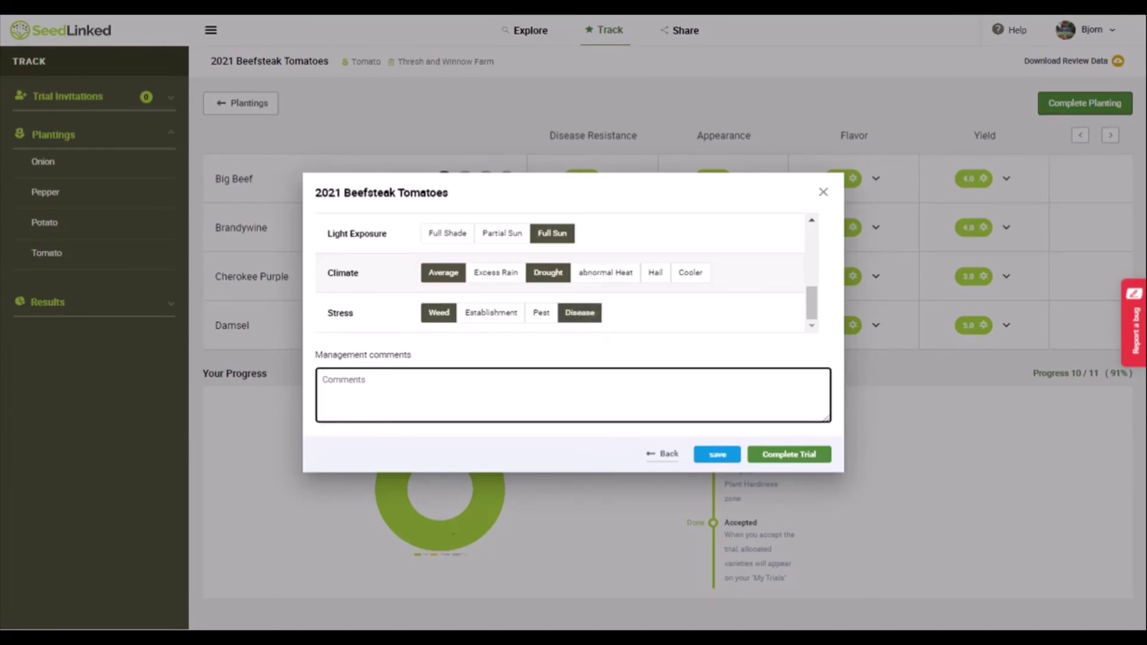
type("Tomatoes hit hard by disease pressure and planting was very weedy.")
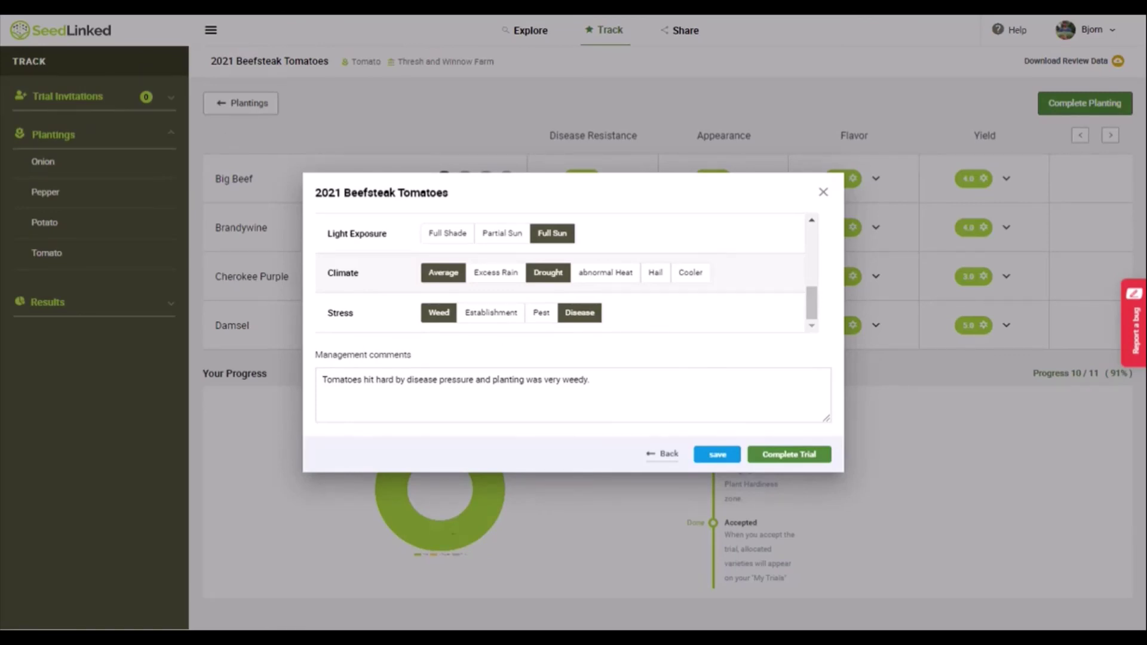
left_click(726, 460)
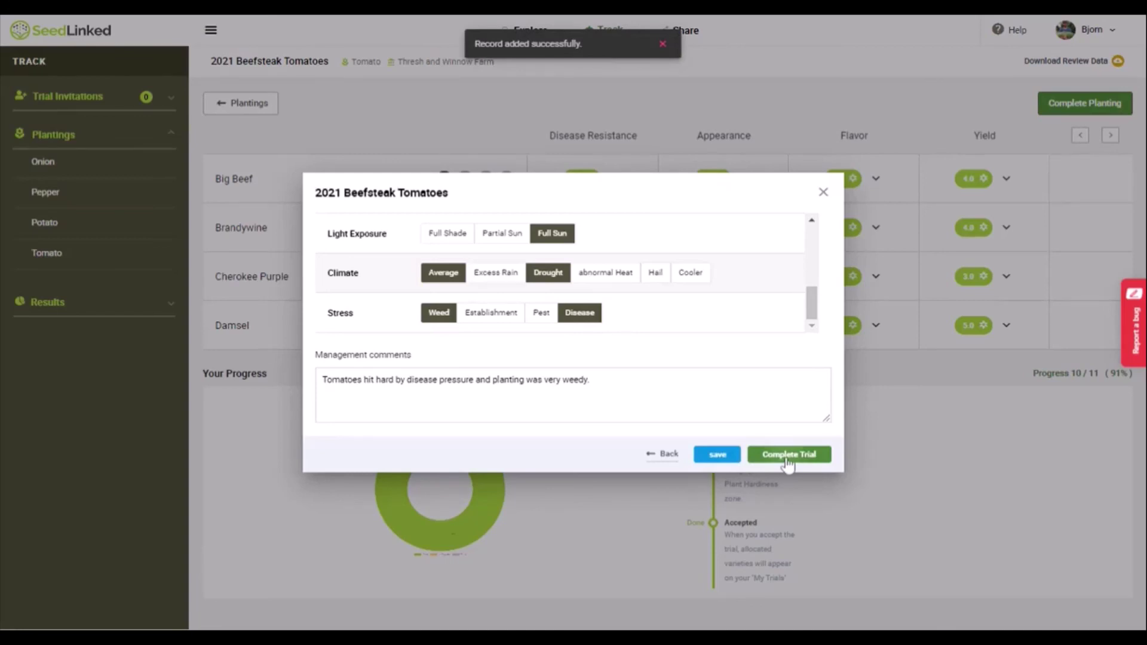
left_click(788, 459)
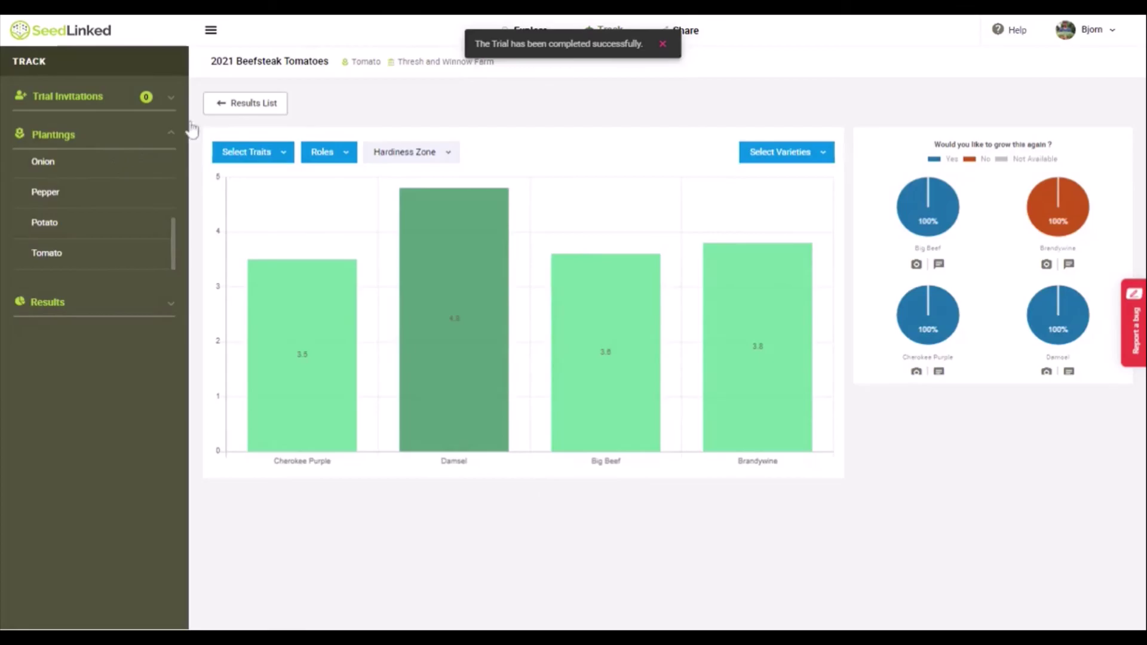
Step: Browse the 37 Beefsteak tomato variety cards and their ratings on the Explore page
left_click(530, 29)
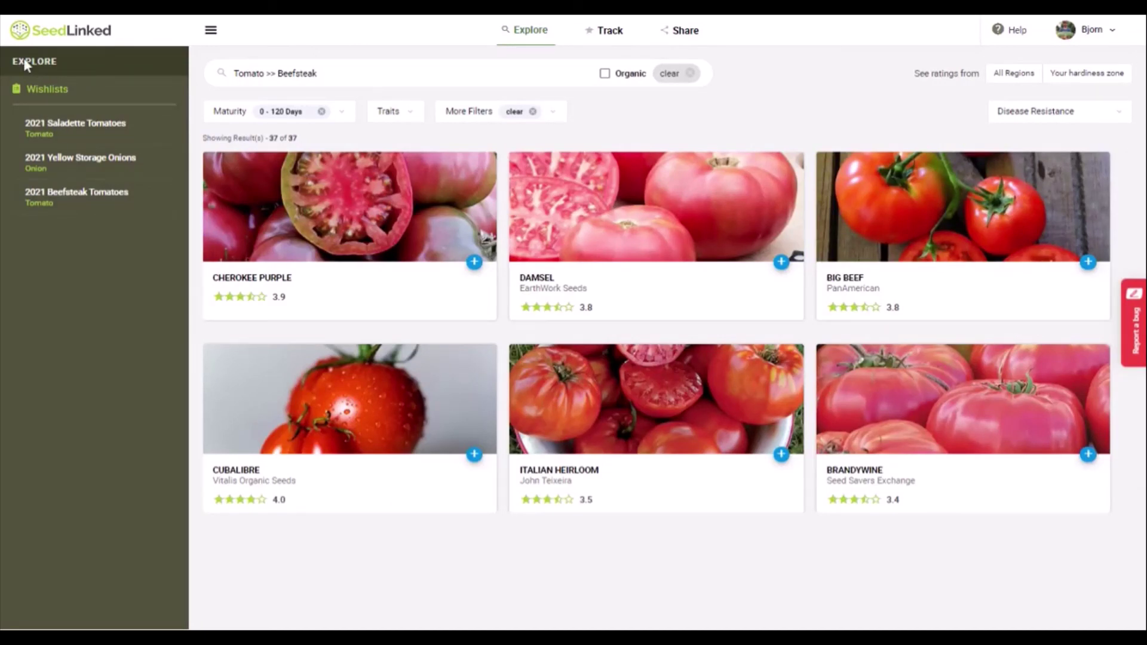
Step: Return to the SeedLinked public home page with its seed and trait search via the logo
left_click(149, 34)
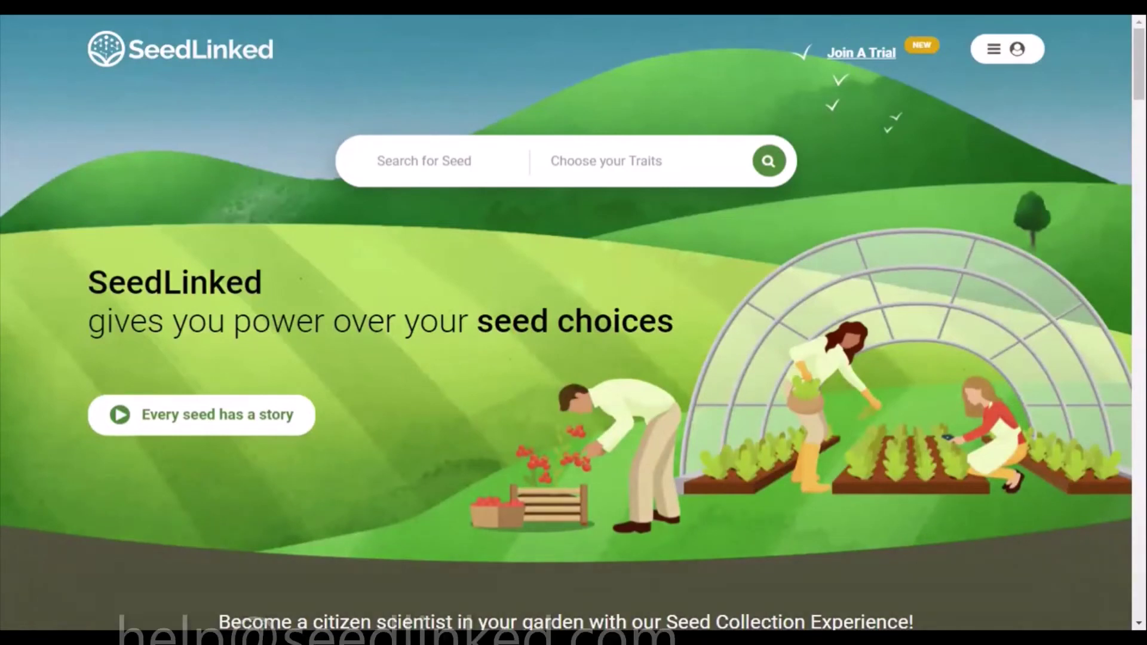